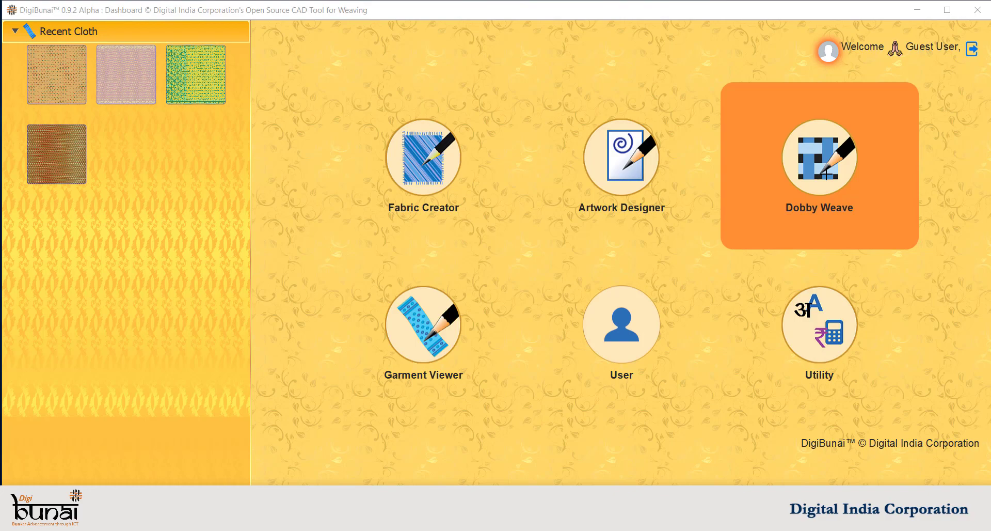
Step: Launch the Dobby Weave designer from the DigiBunai dashboard tile
left_click(826, 176)
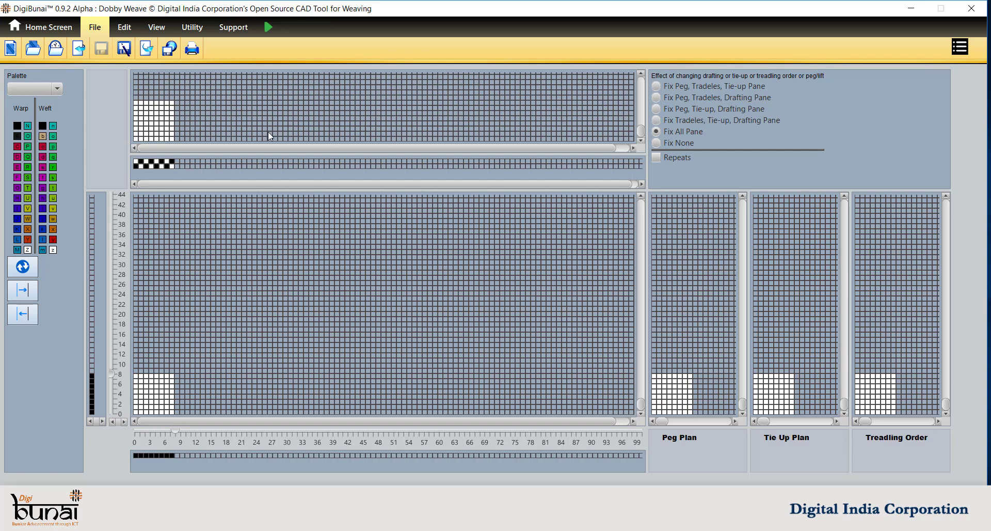
left_click(35, 51)
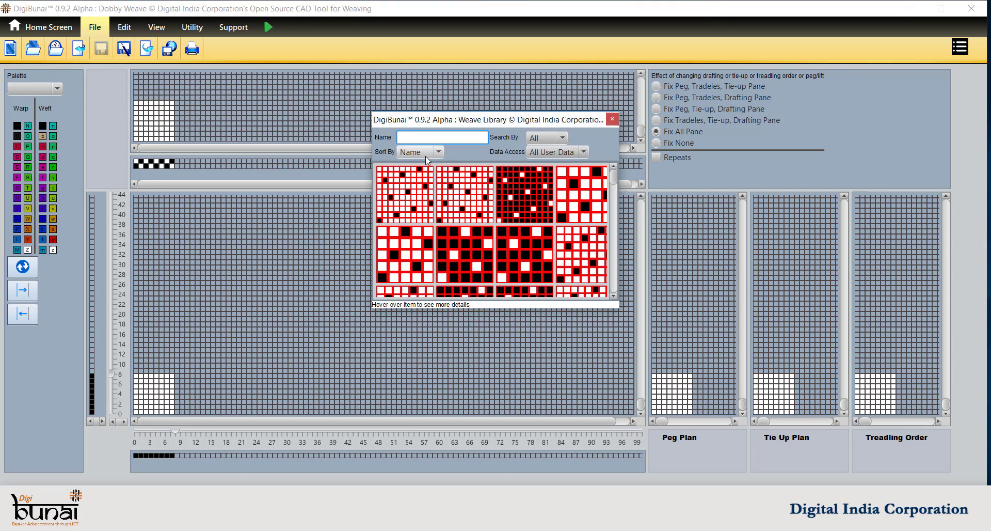
left_click(440, 153)
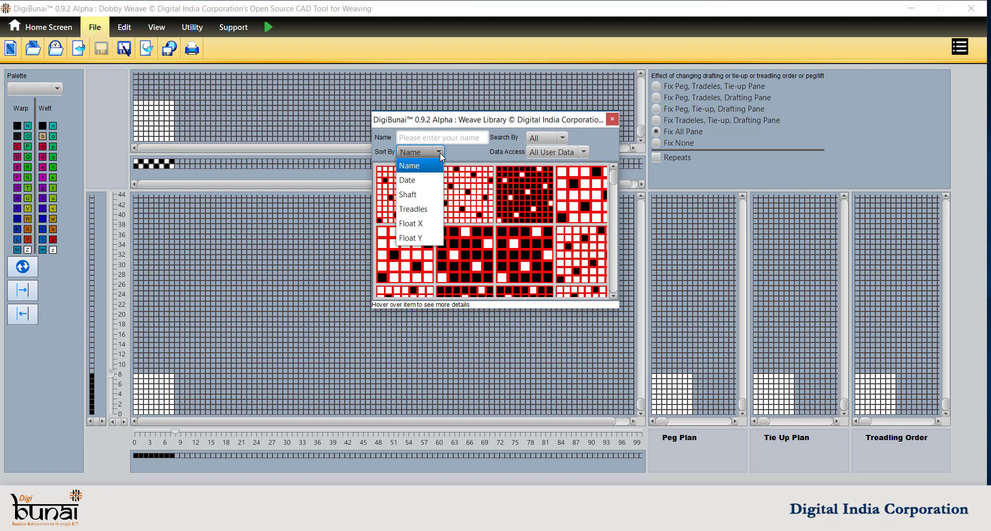
left_click(441, 153)
left_click(567, 135)
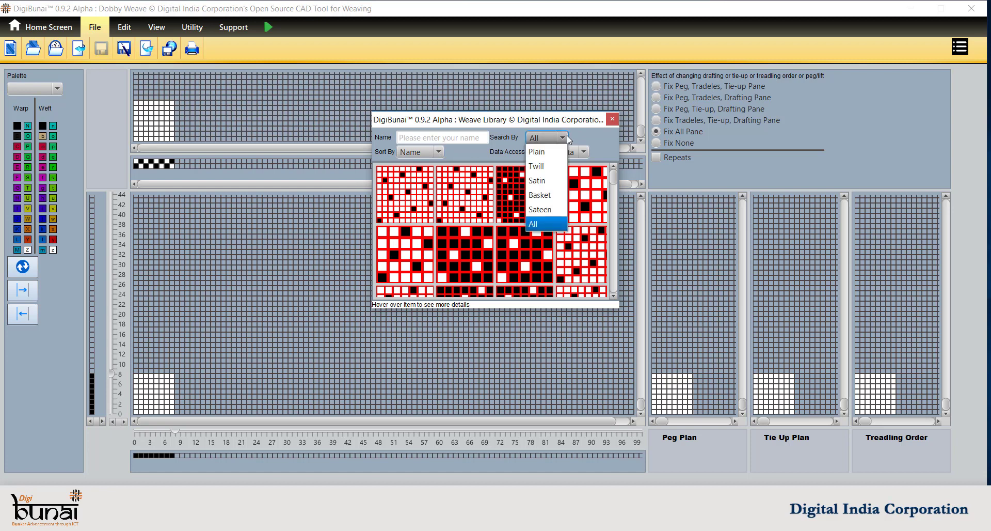
left_click(543, 166)
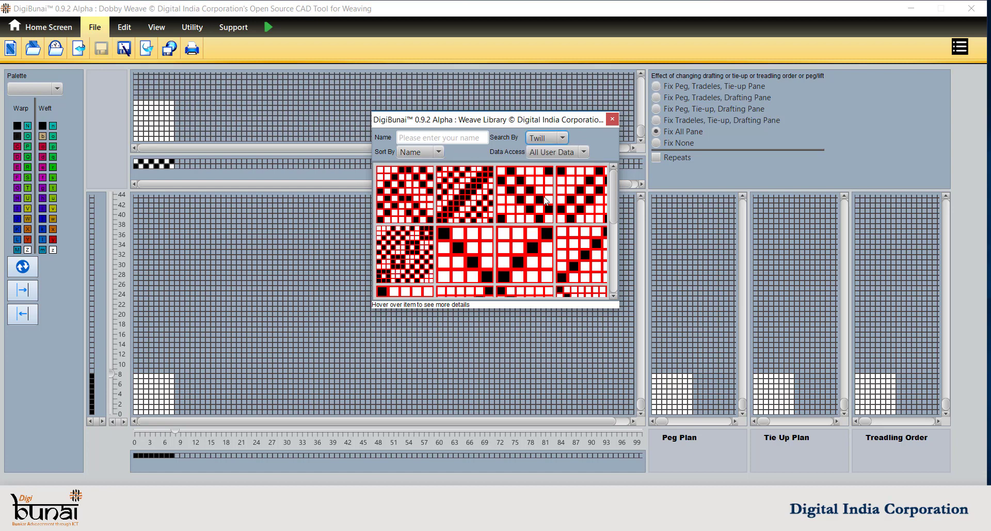
left_click(611, 120)
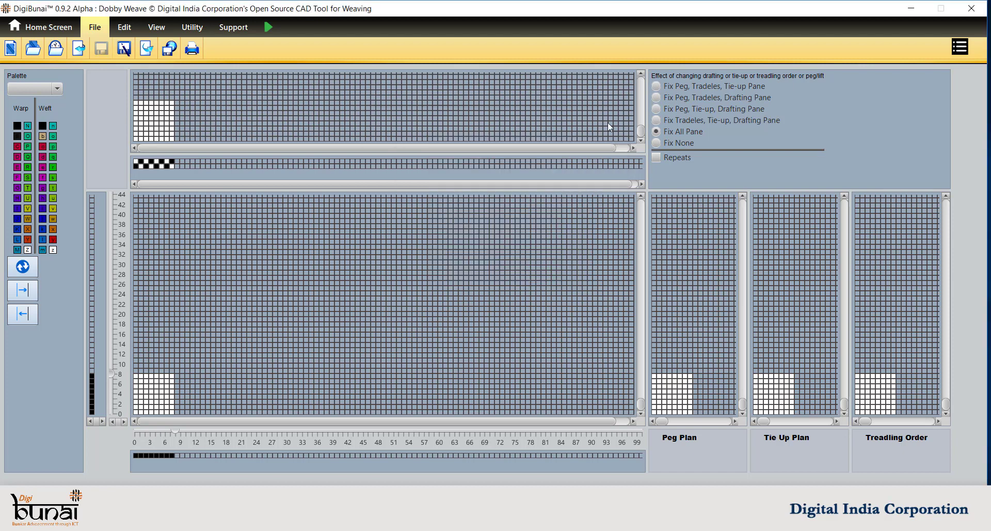
Step: Create a new weave with 10 warp, 10 weft, 10 shafts and 10 treadles
left_click(11, 51)
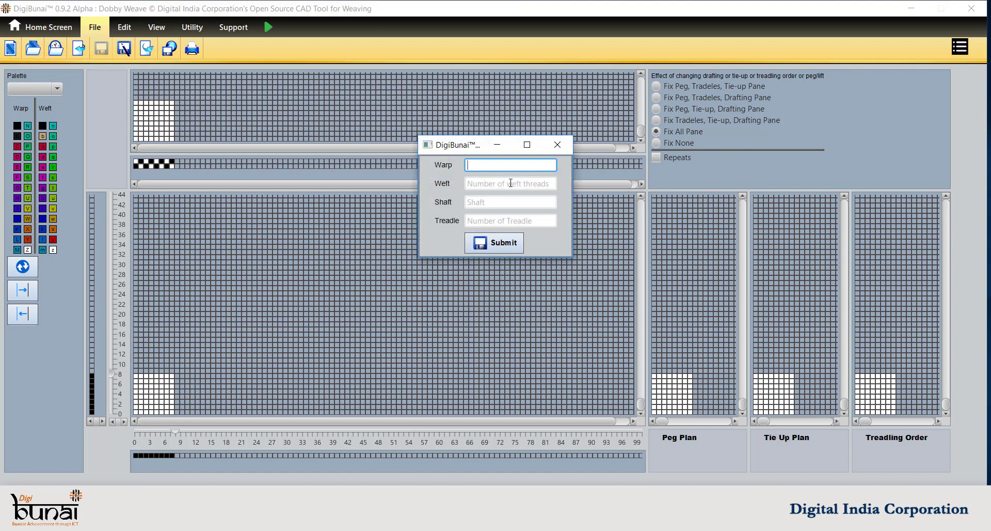
type("10")
key("Tab")
type("1")
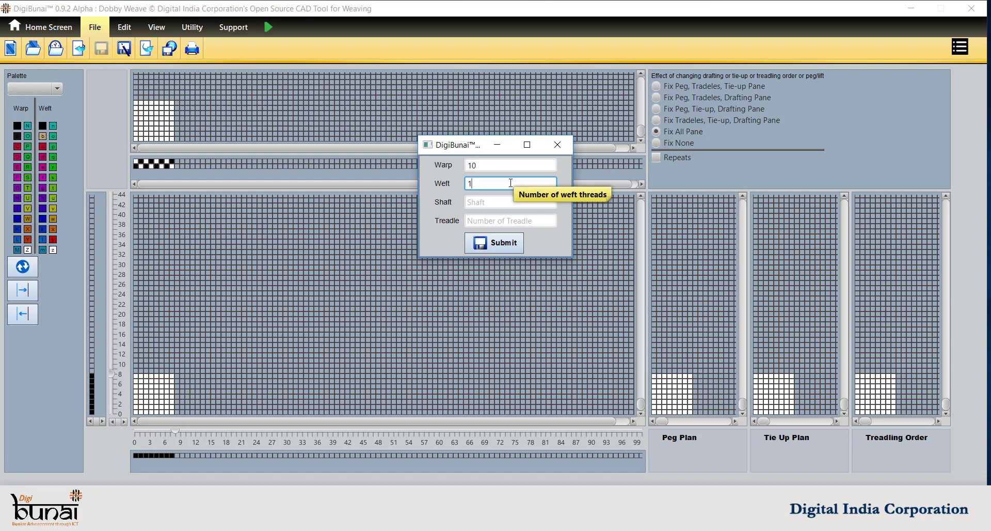
type("0")
key("Tab")
type("10")
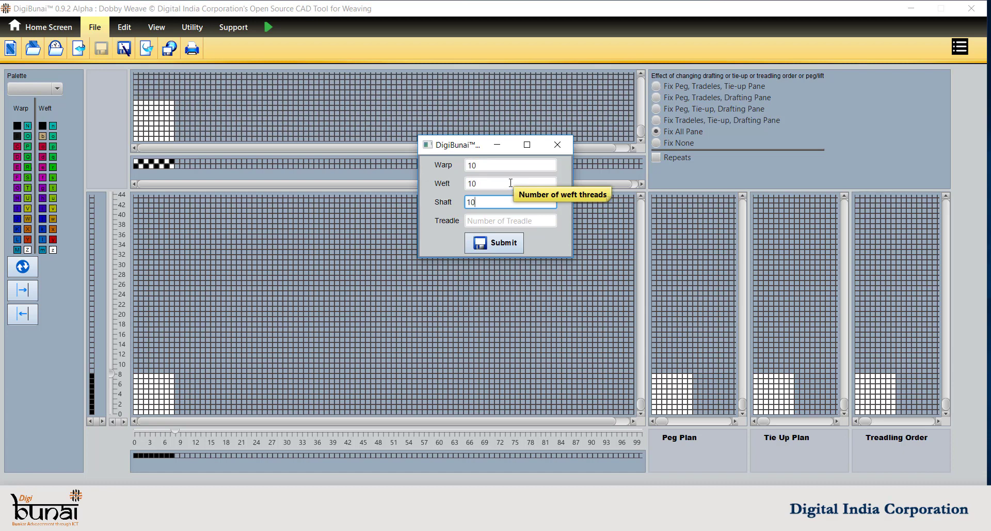
key("Tab")
type("10")
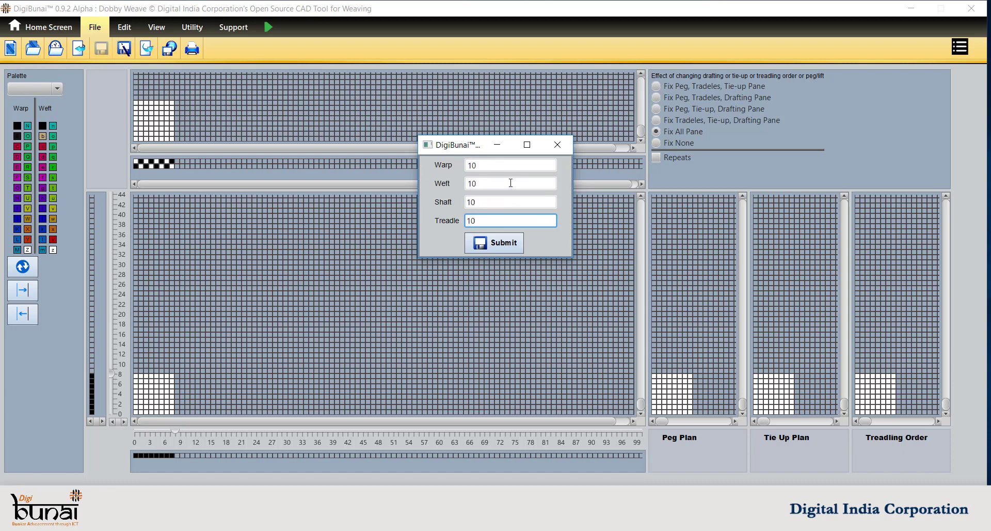
left_click(501, 248)
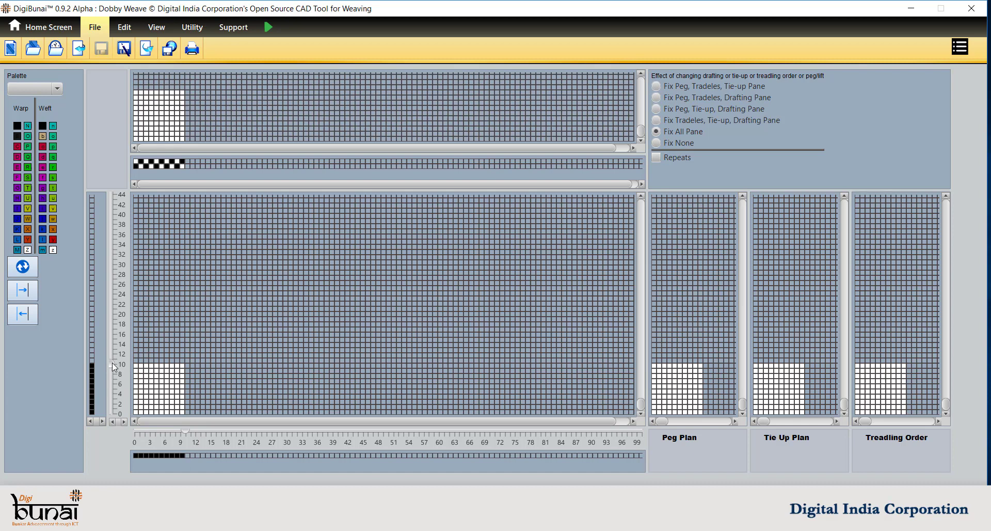
left_click_drag(111, 357, 112, 365)
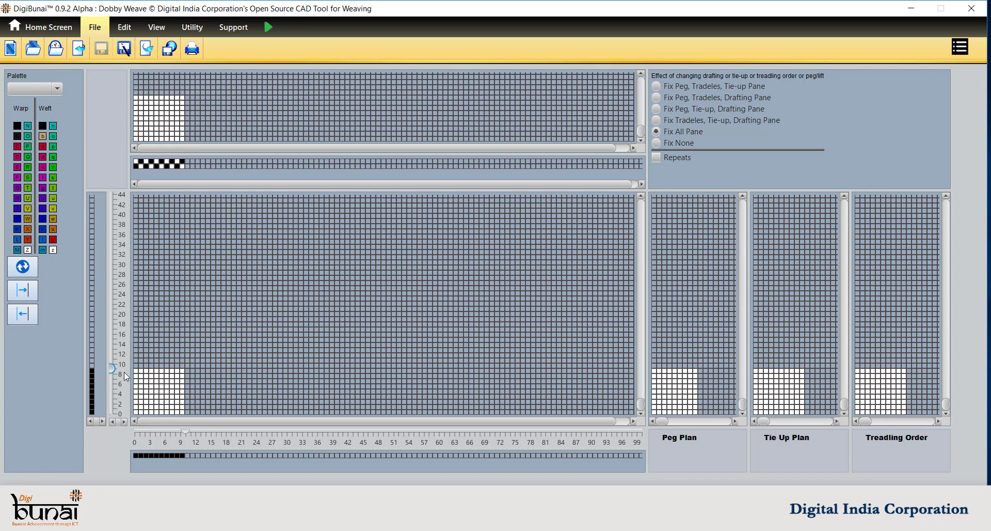
left_click_drag(113, 363, 113, 358)
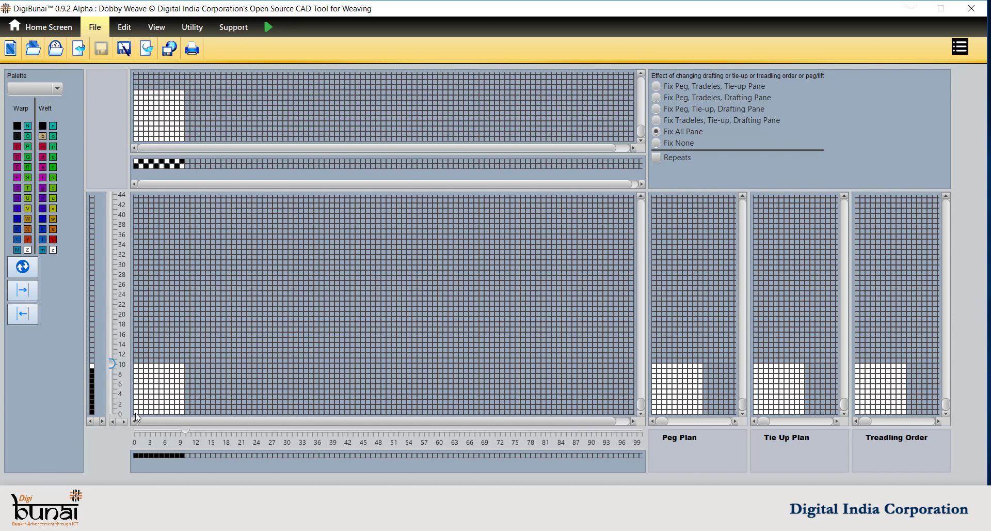
Step: Place black interlacing points in the 10×10 design grid to form the weave
left_click(171, 406)
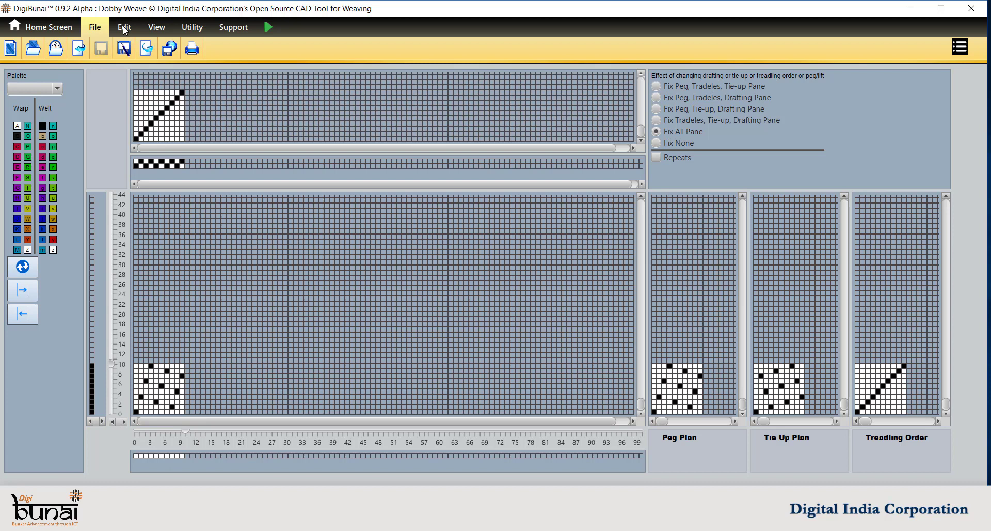
Step: In the Edit tools, toggle a design cell and add then remove a warp thread
left_click(124, 30)
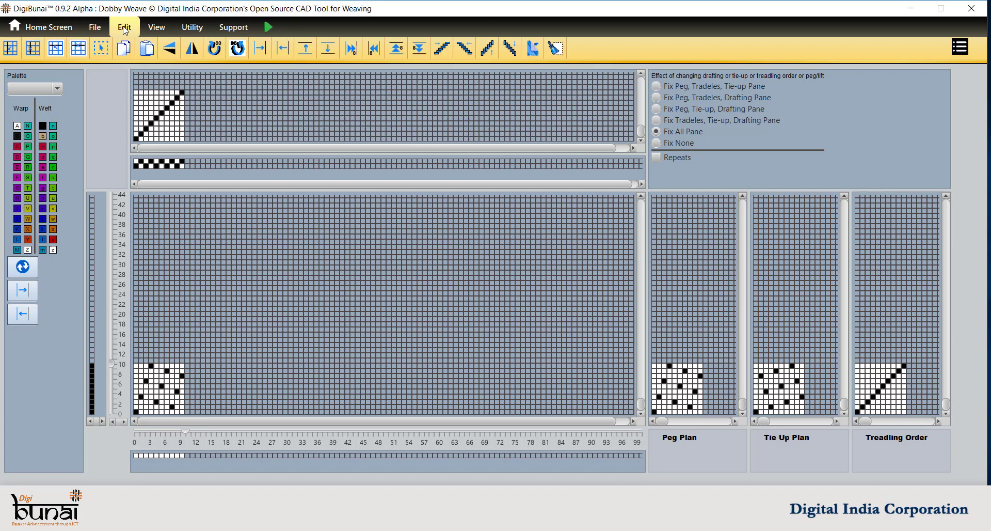
left_click(136, 412)
left_click(137, 413)
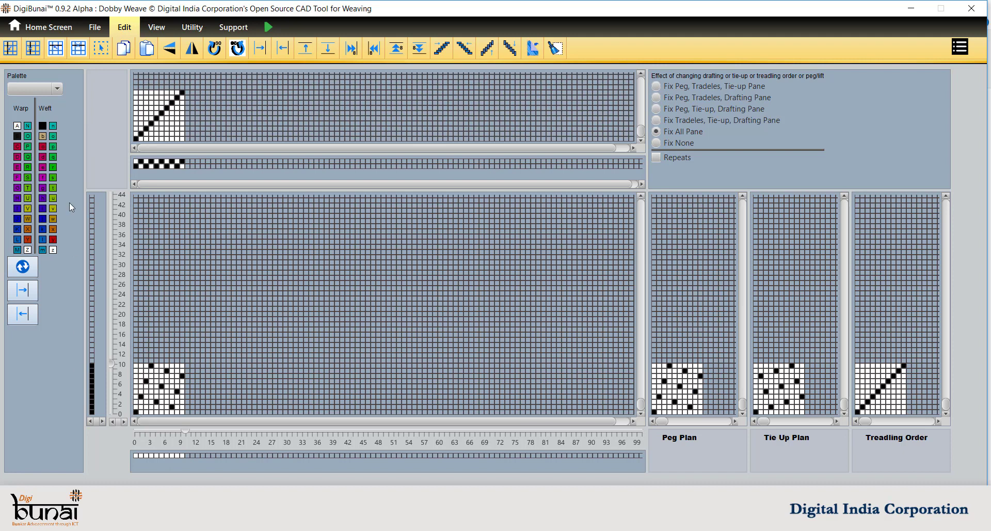
left_click(9, 51)
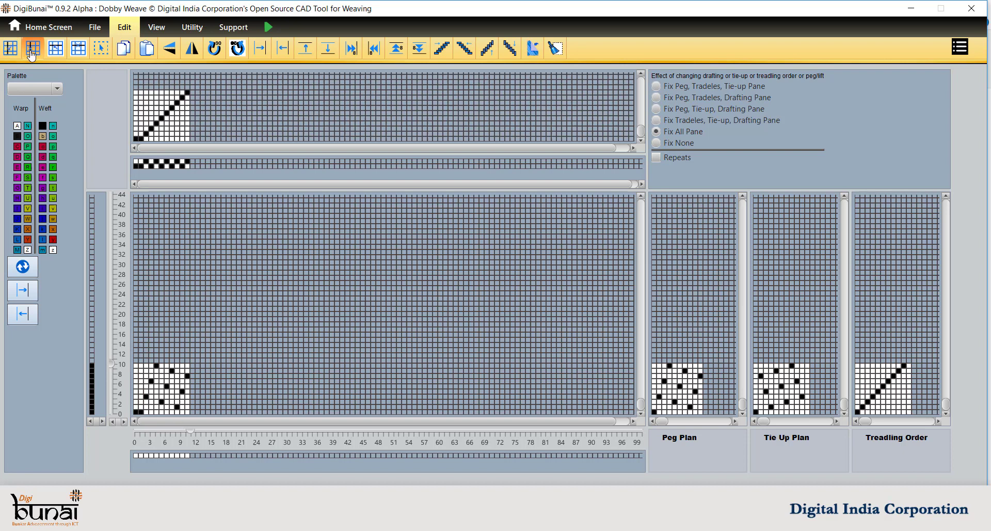
left_click(31, 51)
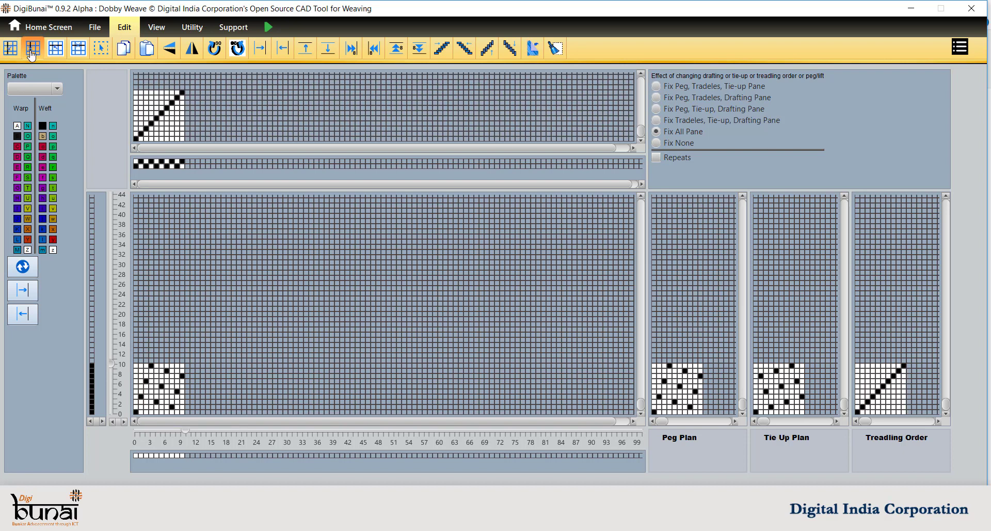
Step: Add and remove a thread and pick, then choose the Select tool
left_click(136, 412)
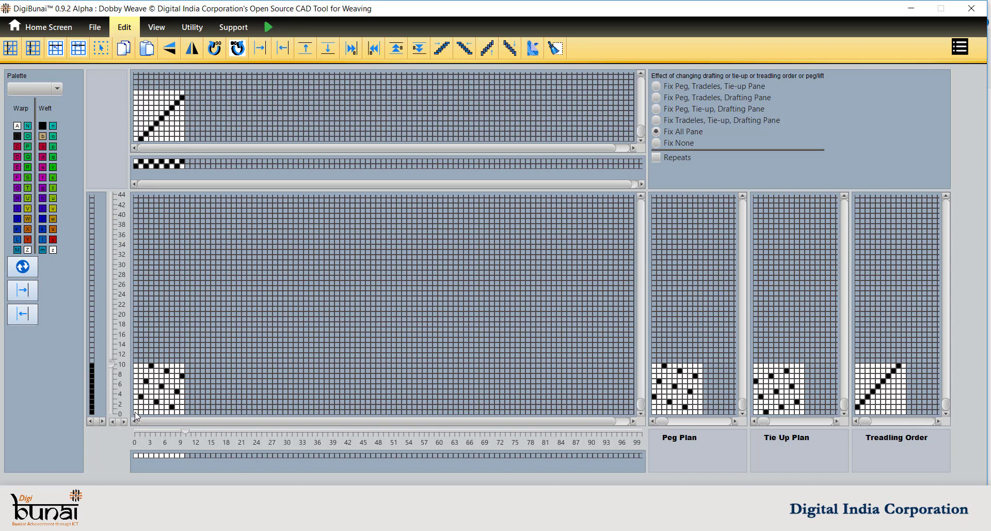
left_click(55, 51)
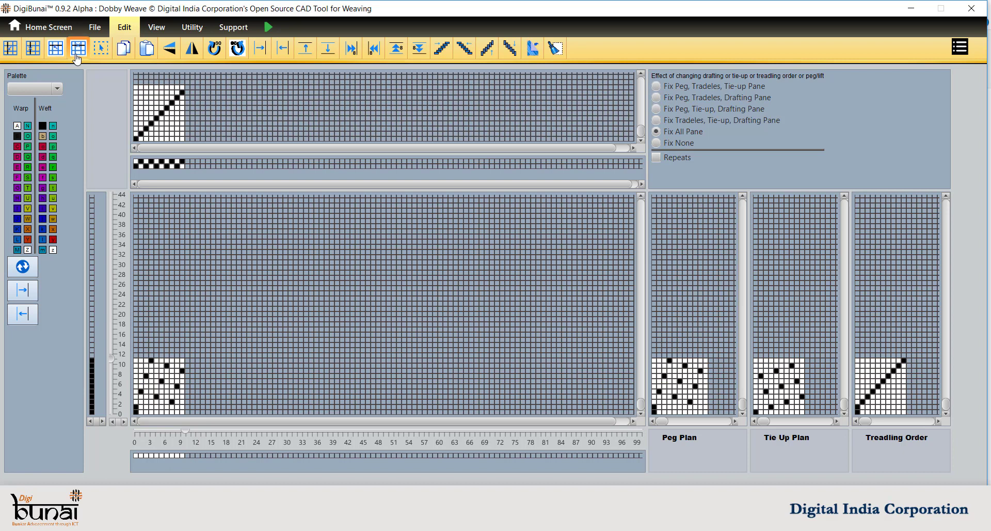
left_click(76, 57)
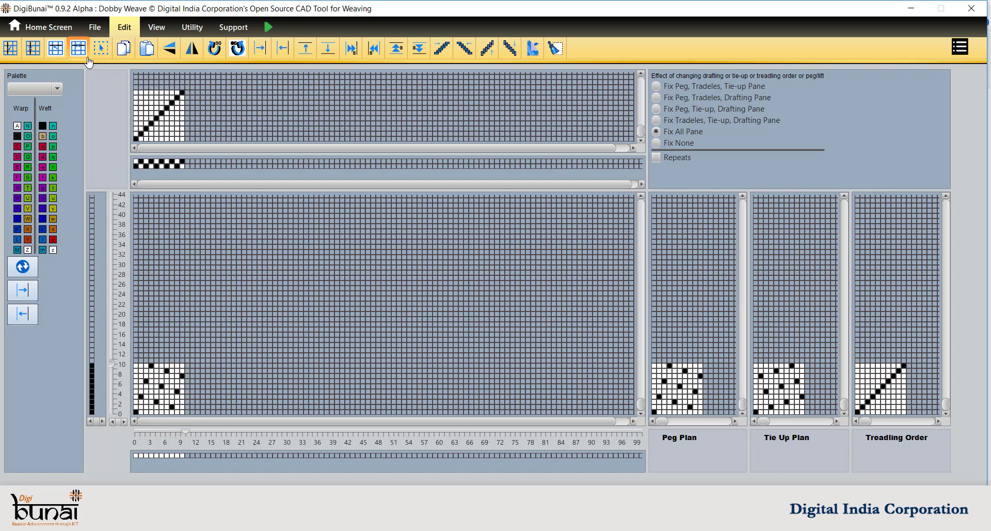
left_click(102, 52)
Step: Select the bottom rows of the design, copy them and paste them back
left_click_drag(183, 414, 183, 414)
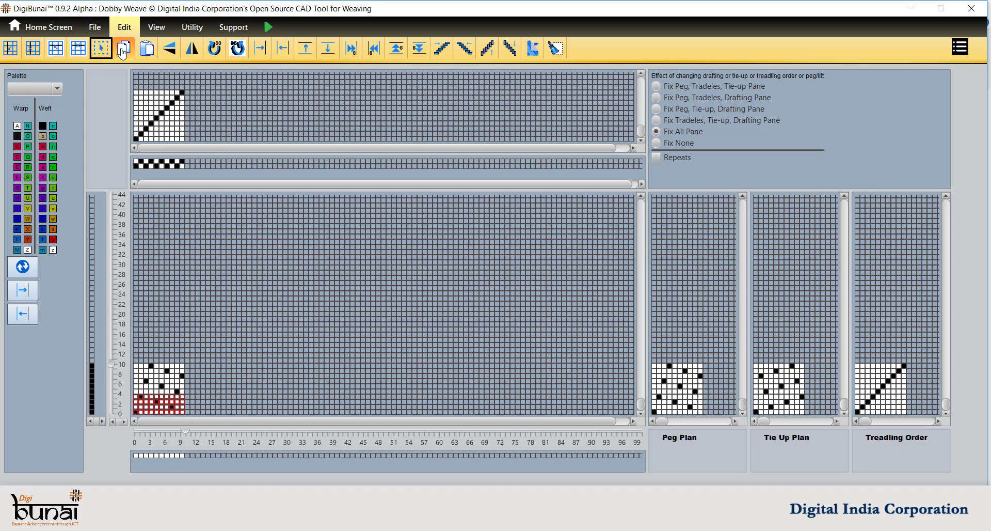
left_click(122, 51)
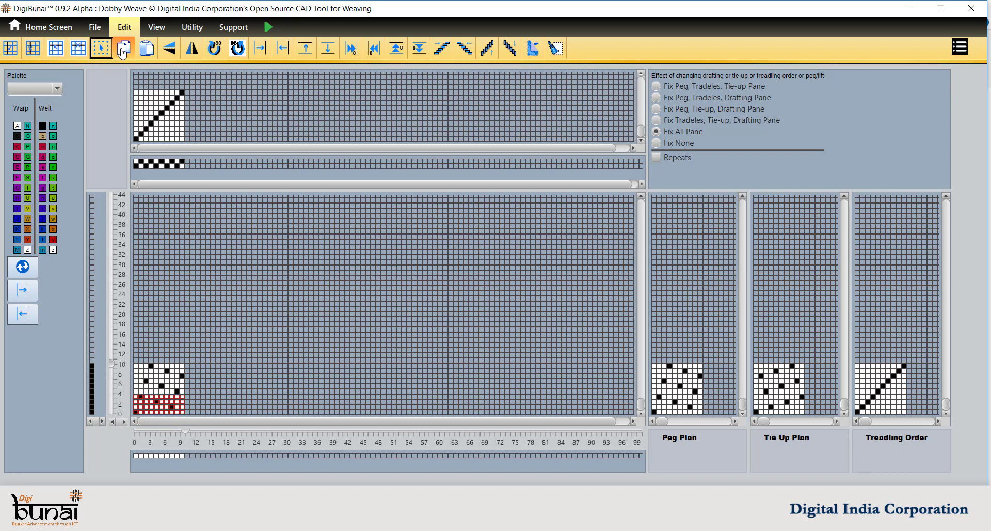
left_click(138, 370)
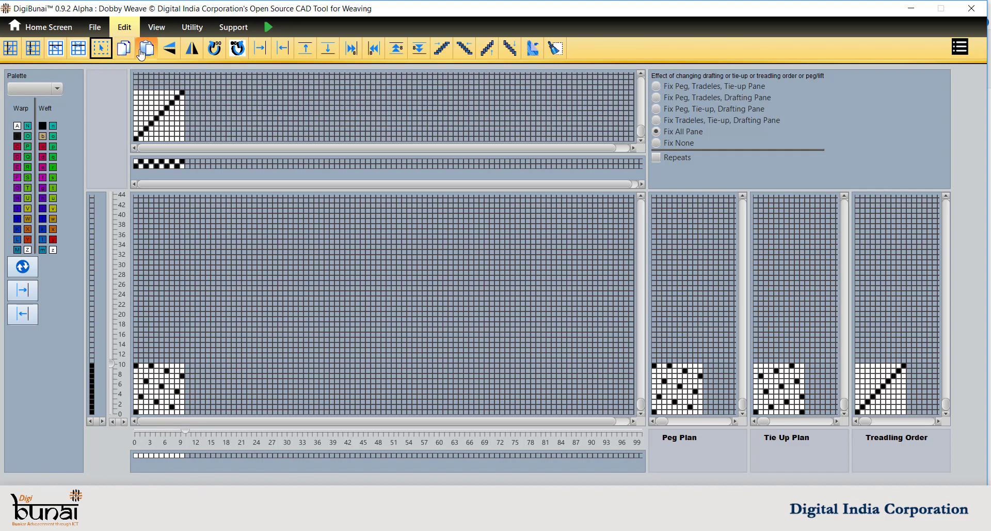
left_click(145, 52)
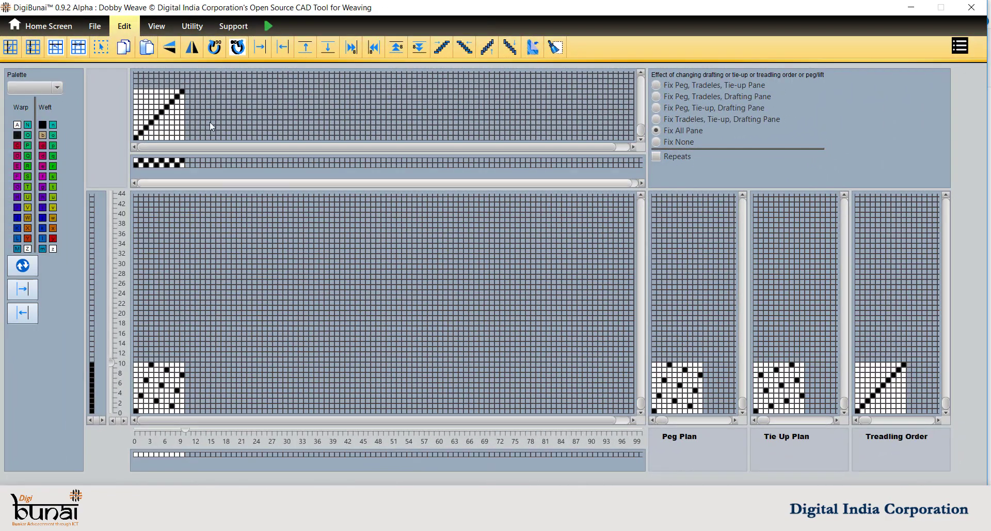
left_click(101, 48)
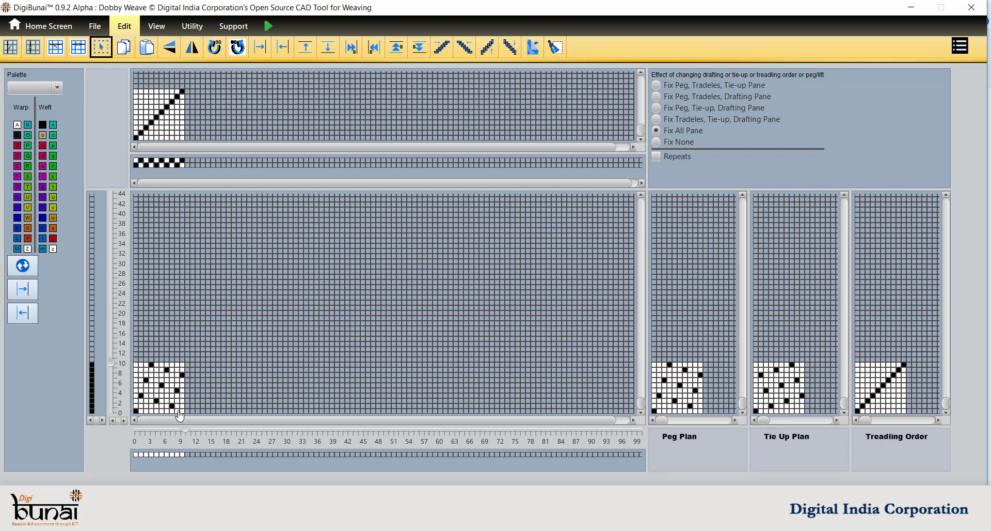
Step: Select the bottom three rows and mirror the draft, then mirror it back
left_click_drag(183, 416, 136, 400)
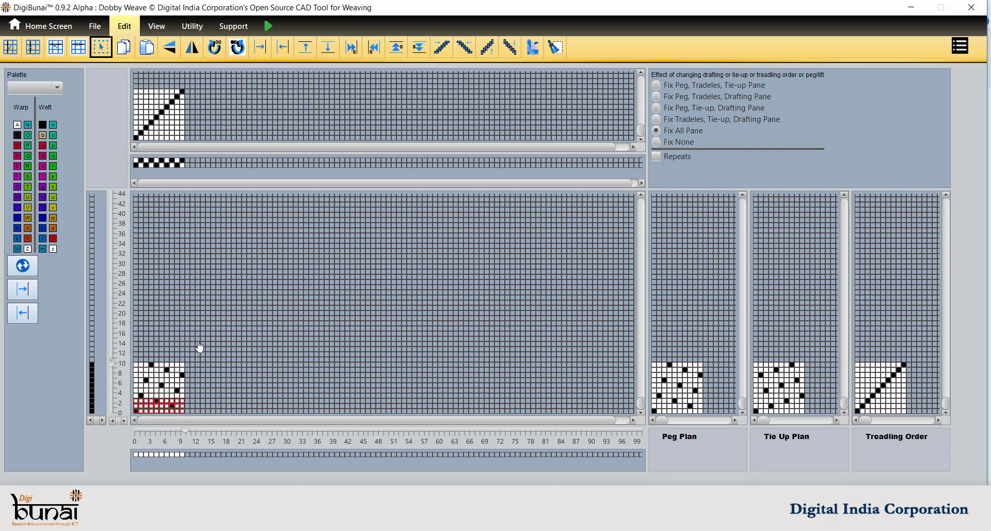
left_click(171, 52)
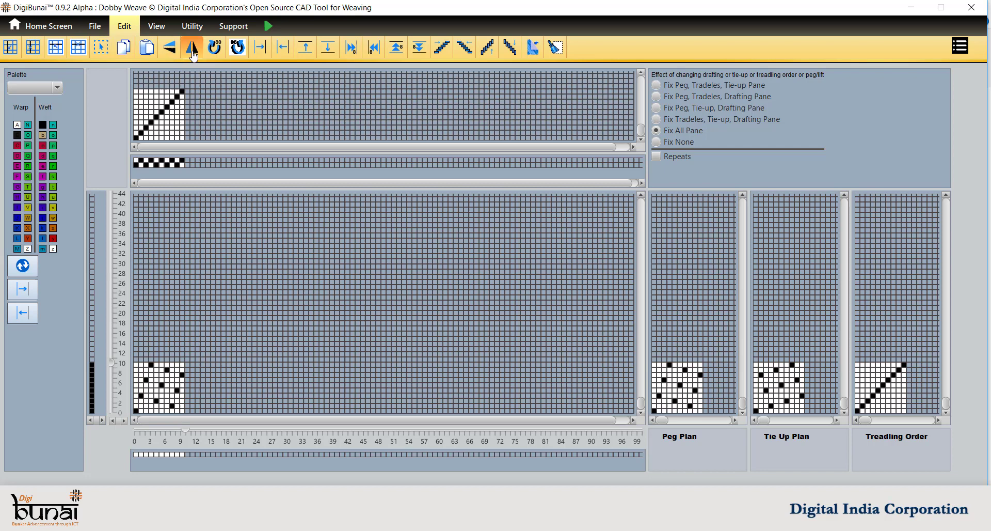
left_click(193, 53)
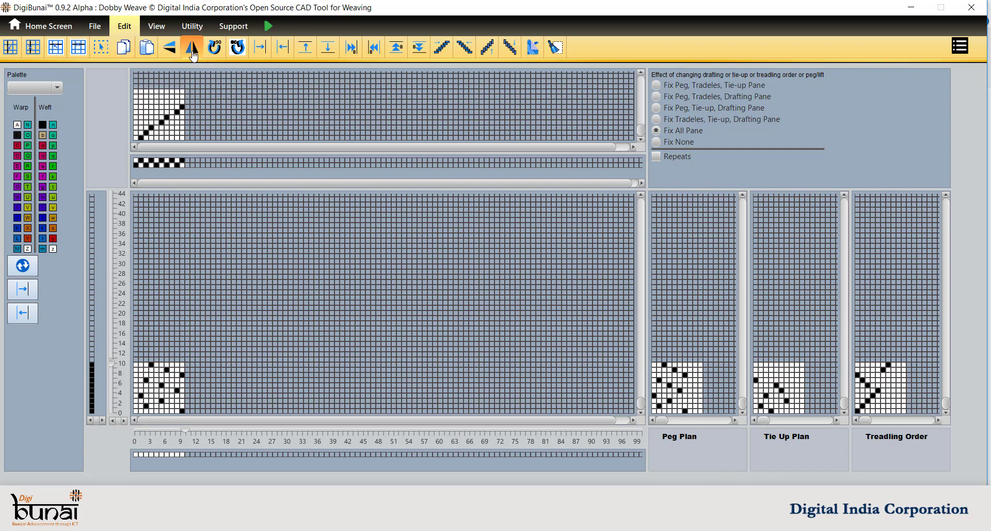
left_click(193, 53)
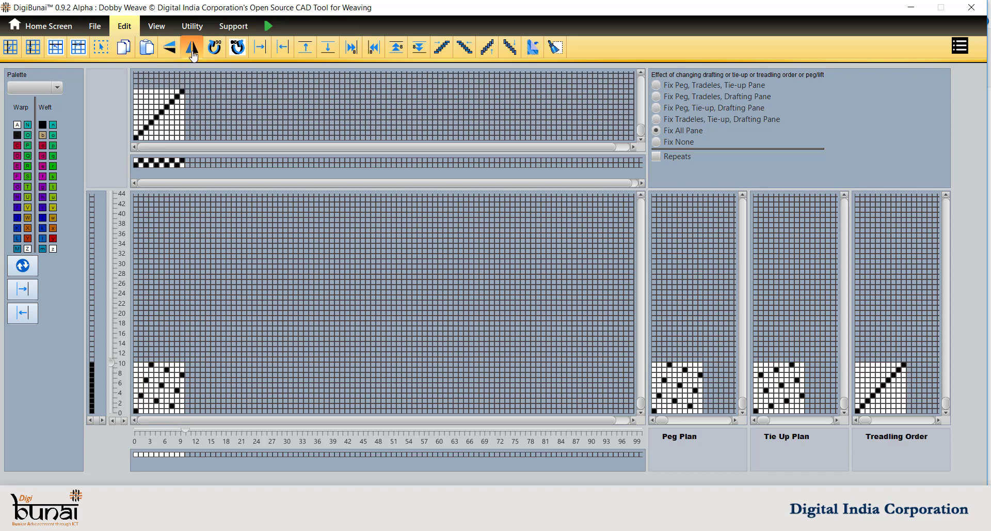
Step: Shift the design one unit right, left, up and then down
left_click(259, 49)
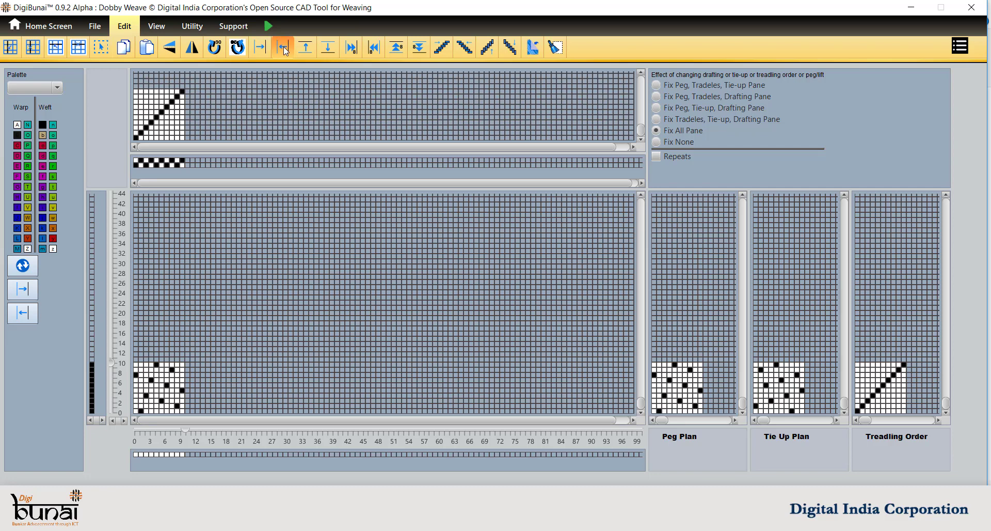
left_click(283, 48)
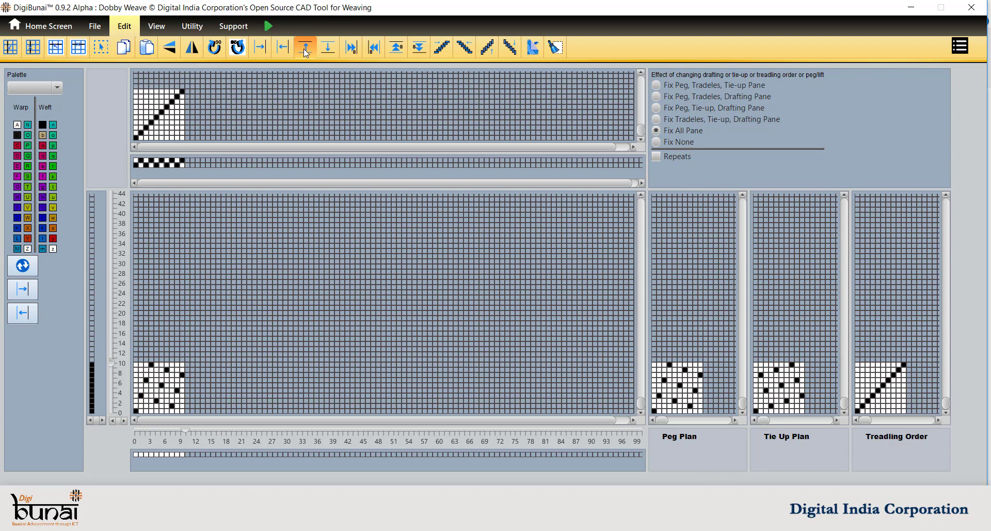
left_click(304, 49)
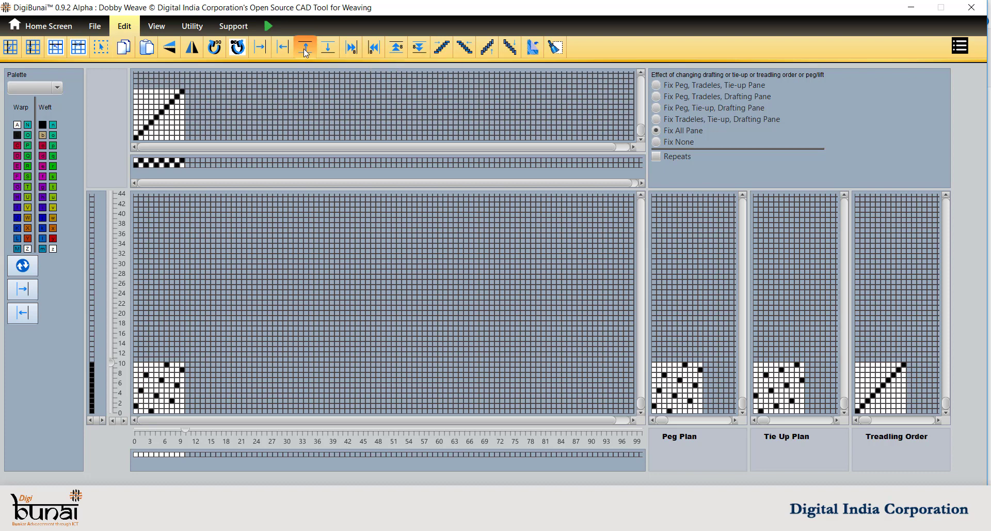
left_click(326, 47)
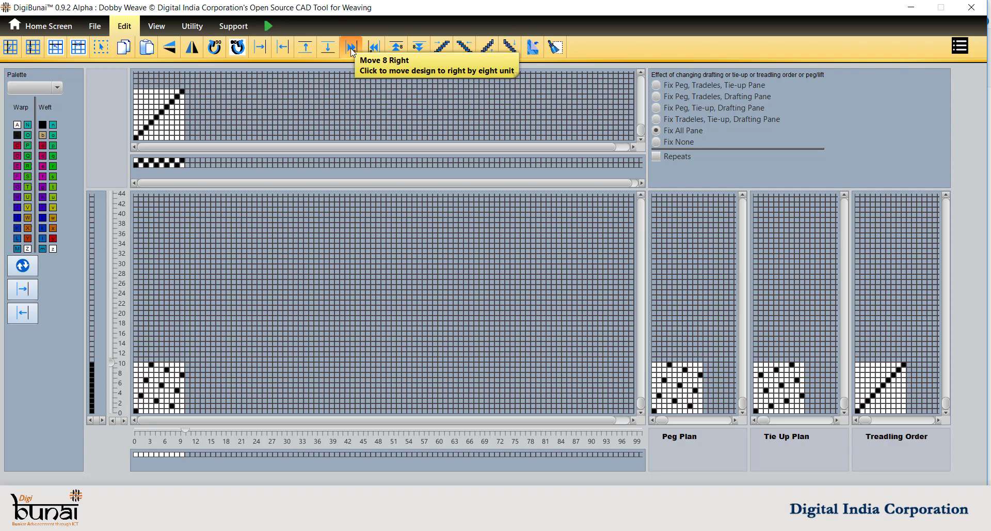
left_click(352, 48)
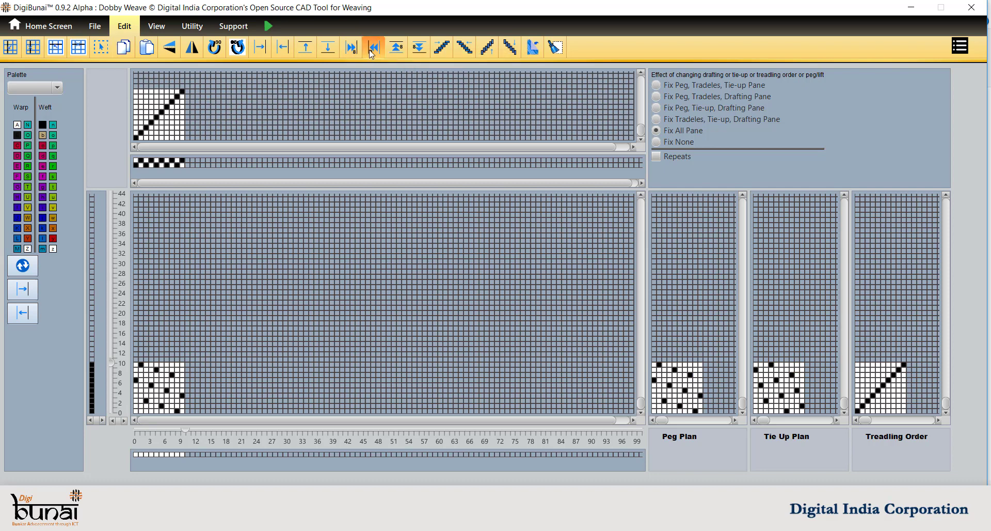
left_click(372, 54)
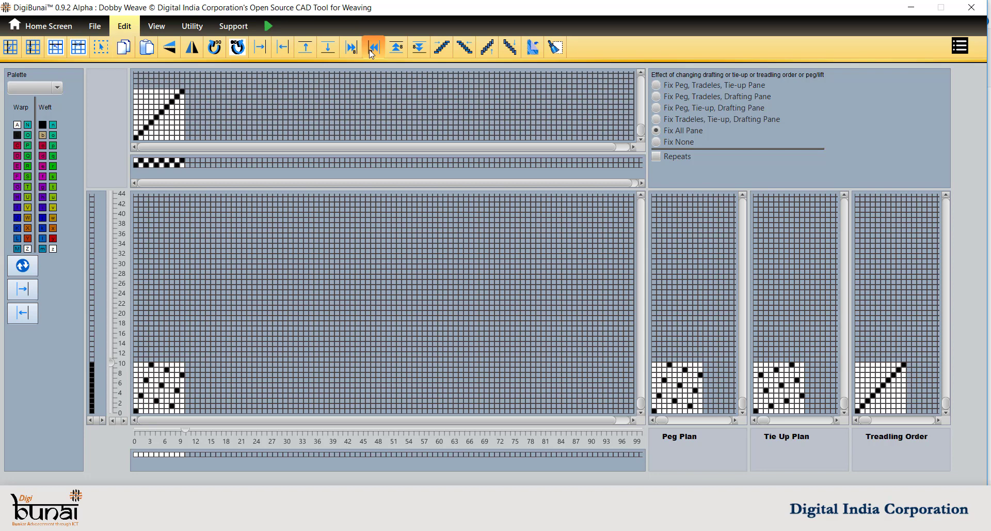
left_click(399, 50)
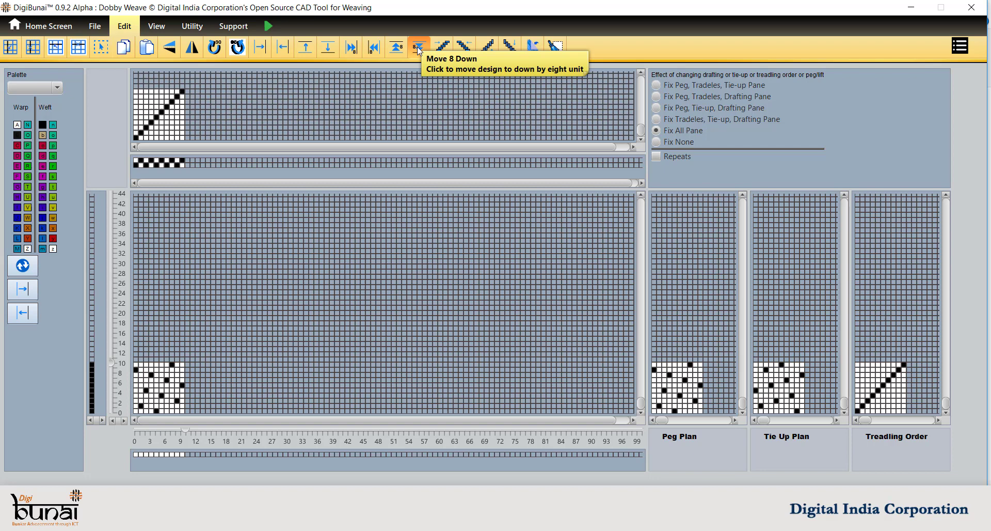
left_click(419, 50)
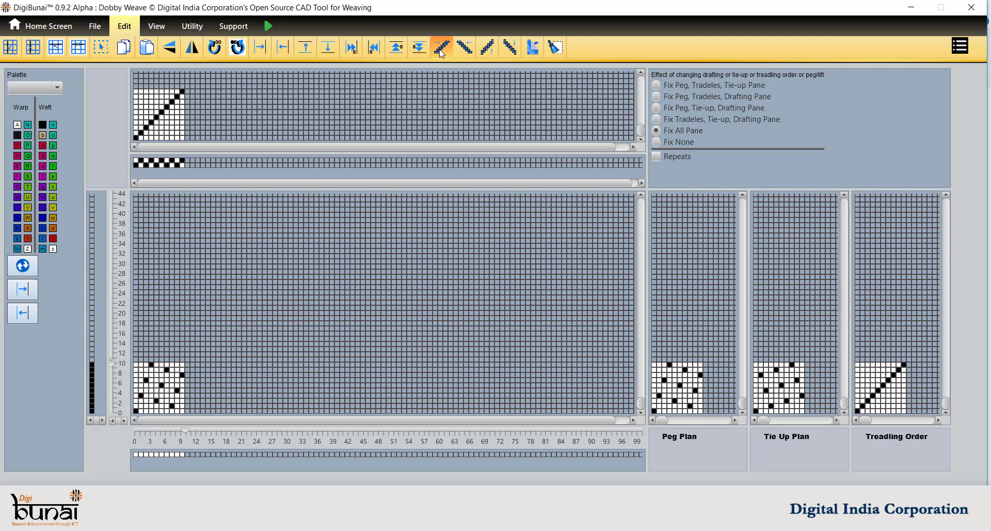
Step: Try both diagonal twill-shift skews on the weave, undoing each one
left_click(441, 47)
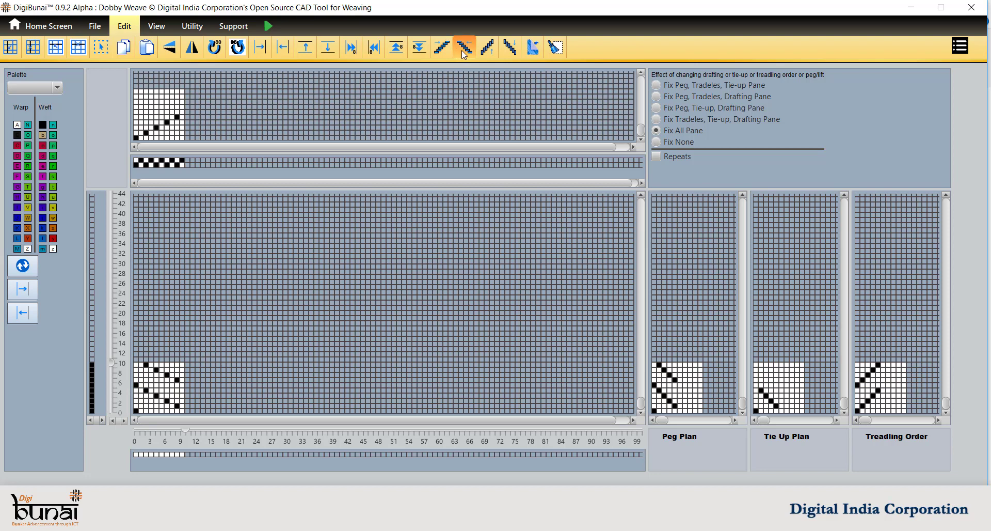
left_click(463, 51)
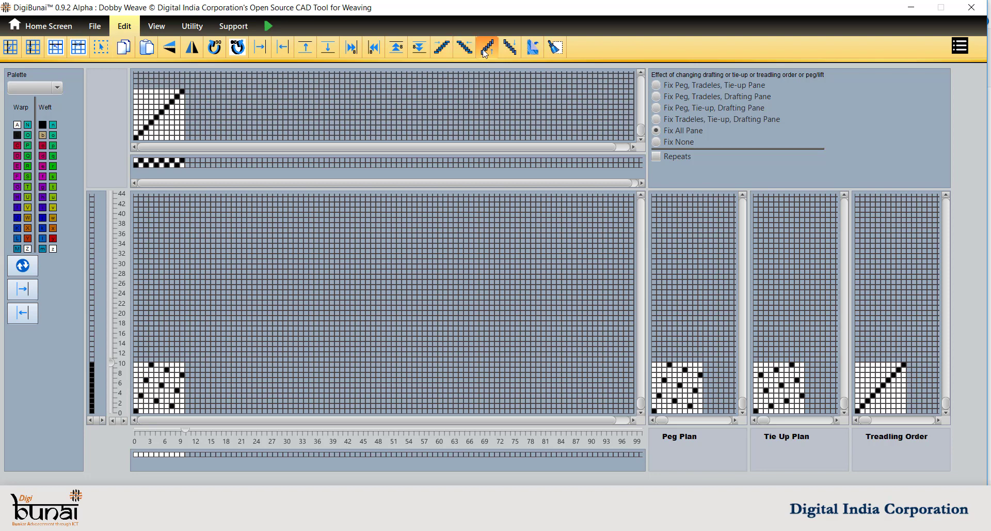
left_click(486, 52)
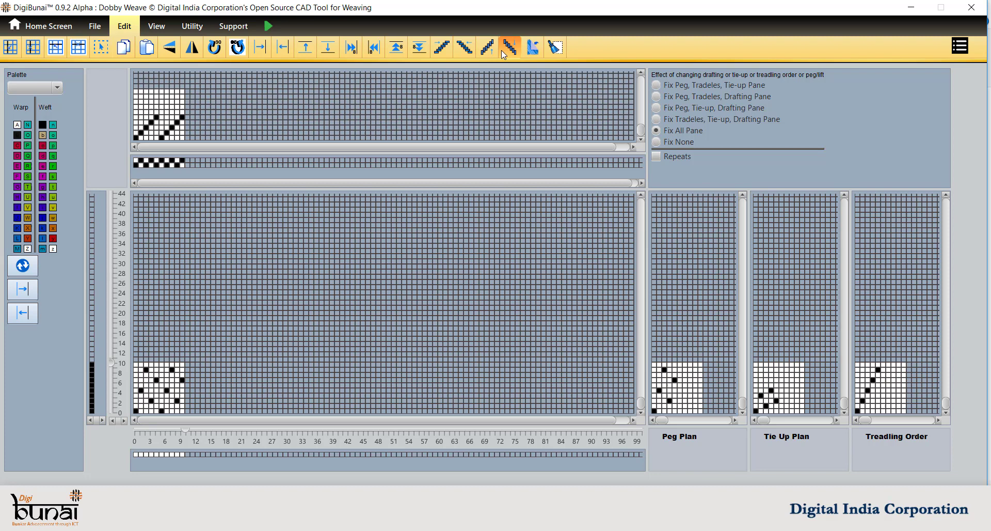
left_click(507, 50)
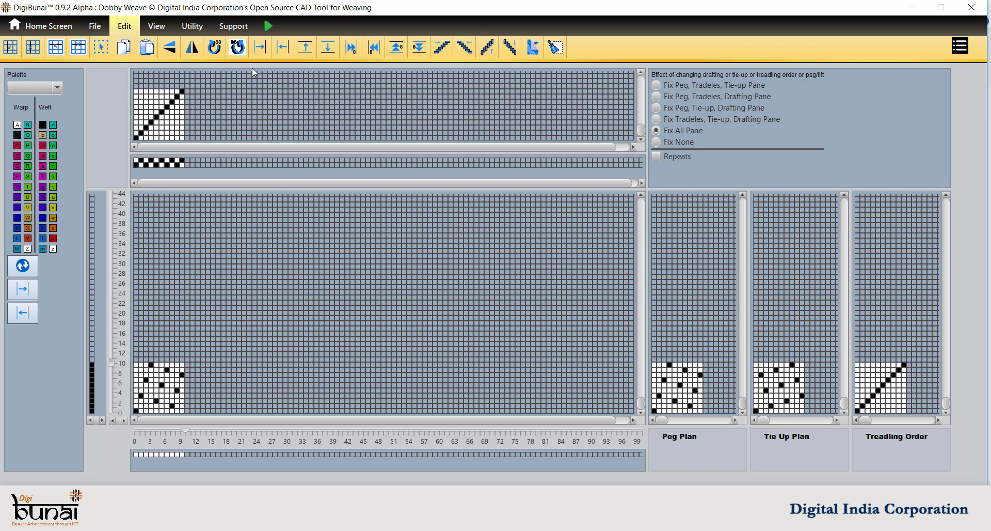
Step: Rotate the design 90° and back, then invert its black and white
left_click(215, 52)
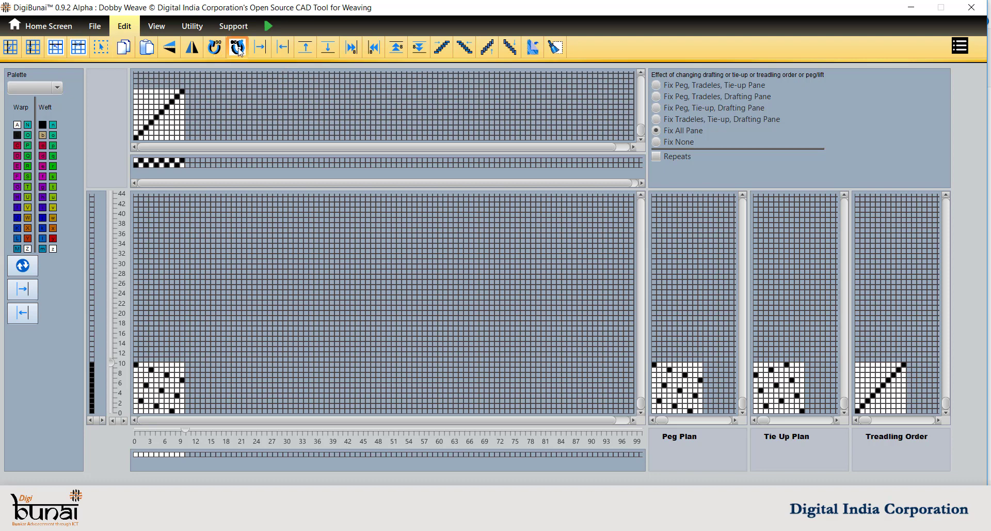
left_click(238, 50)
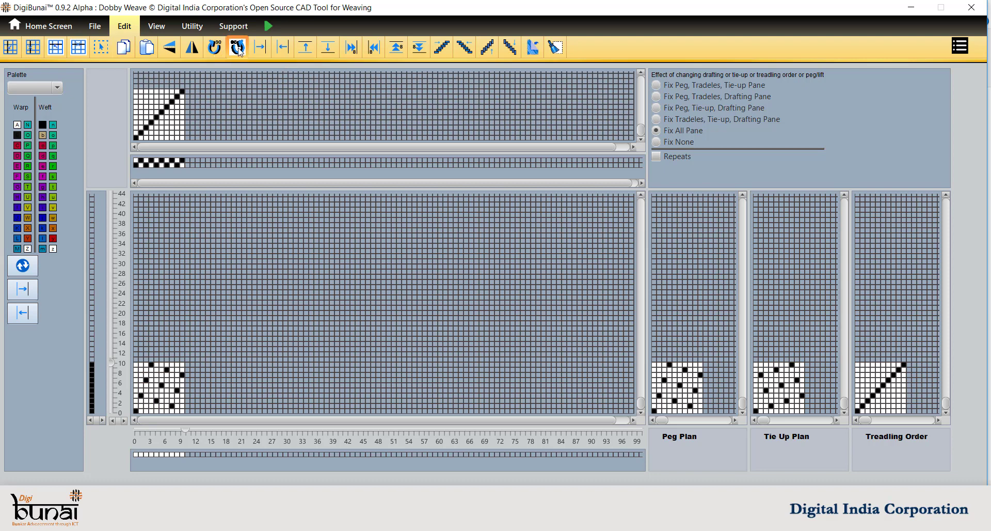
left_click(534, 58)
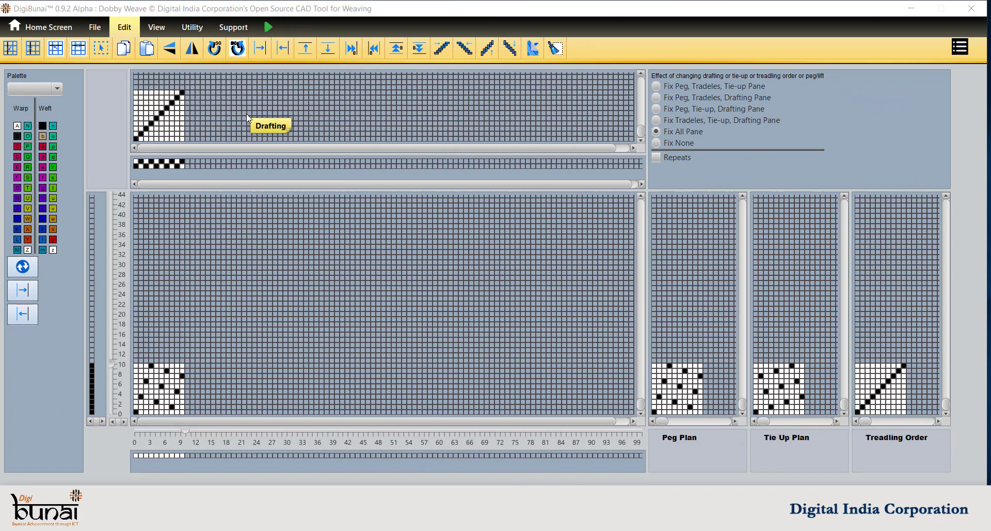
Step: Set warp to 12 and ends per inch to 70, then shrink warp back to 10
left_click(194, 31)
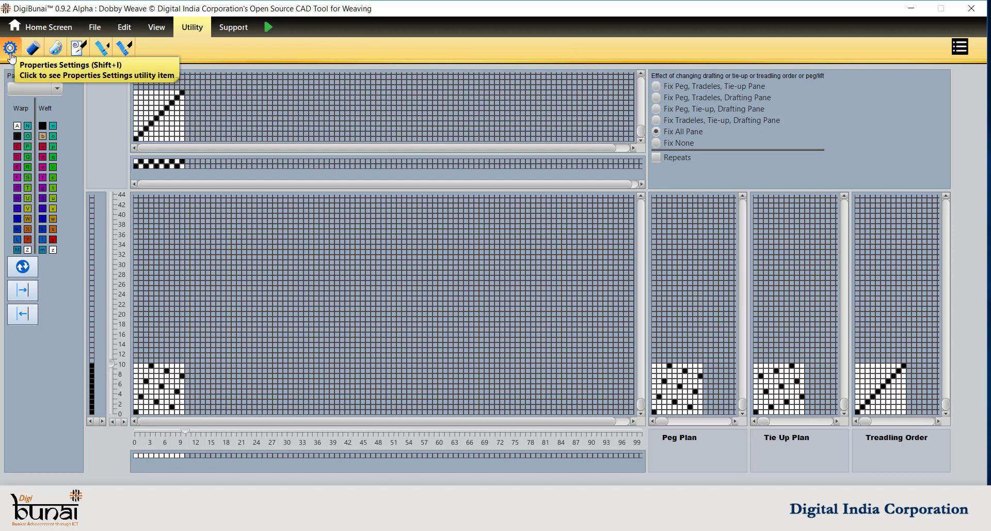
left_click(10, 49)
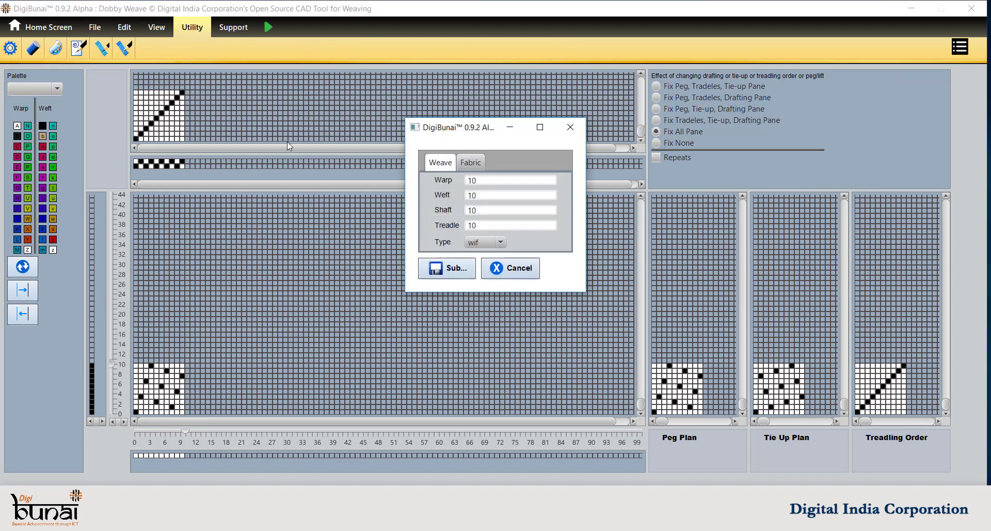
left_click(489, 180)
key("BackSpace")
type("2")
left_click(476, 166)
left_click(494, 181)
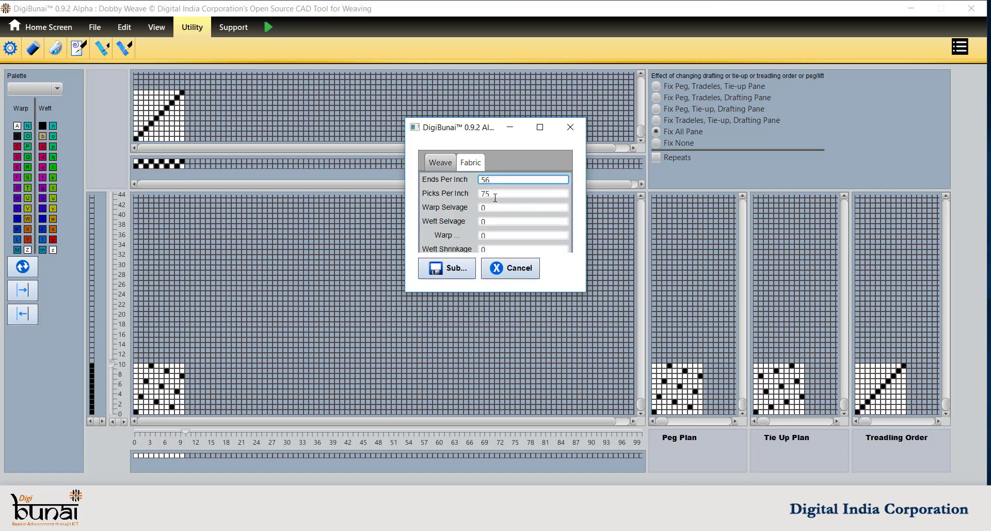
key("BackSpace")
key("BackSpace")
type("70")
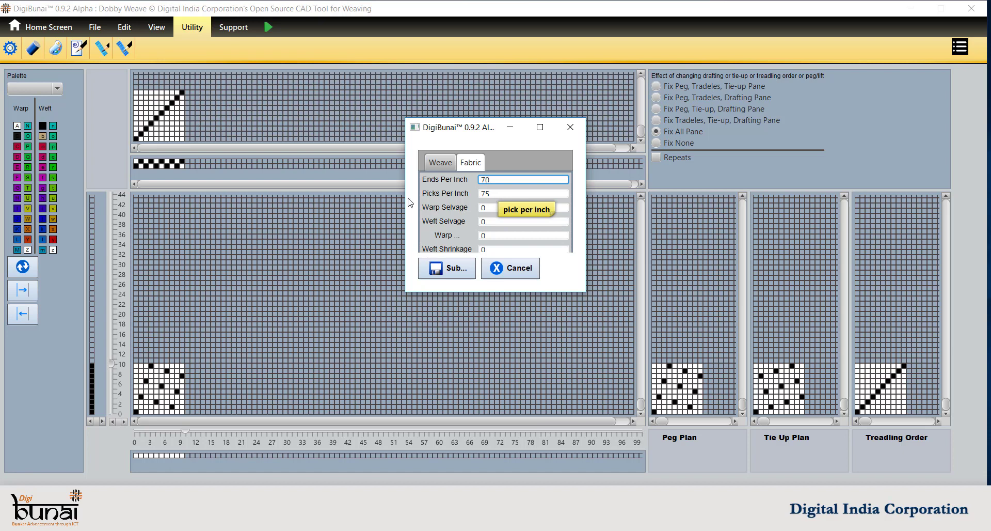
left_click(445, 268)
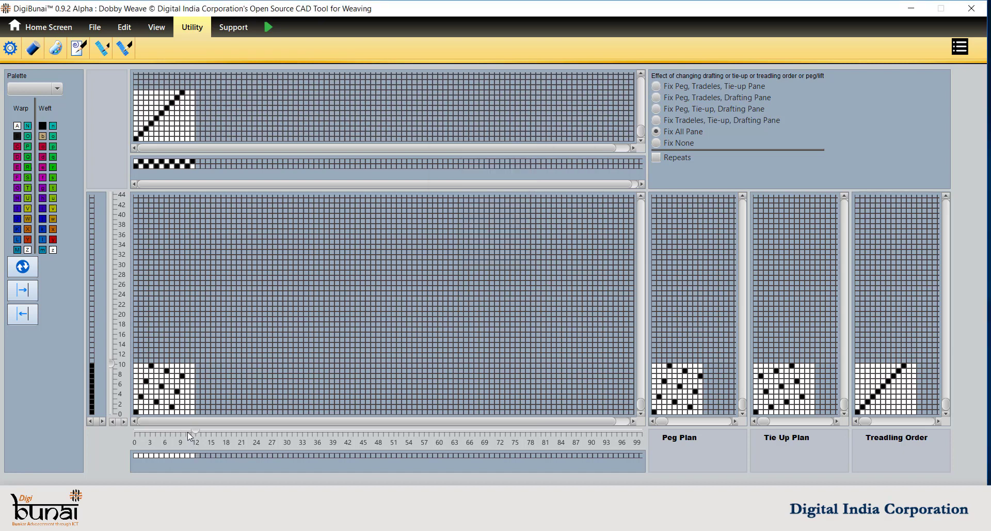
left_click_drag(194, 430, 185, 430)
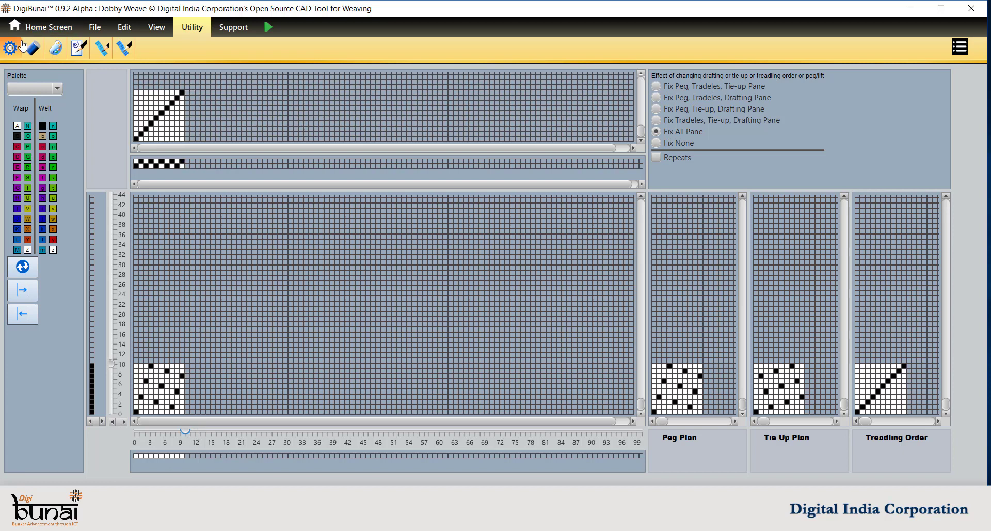
Step: Give the warp yarn the pink colour #DB7093 in the Yarn Editor
left_click(33, 48)
left_click(301, 91)
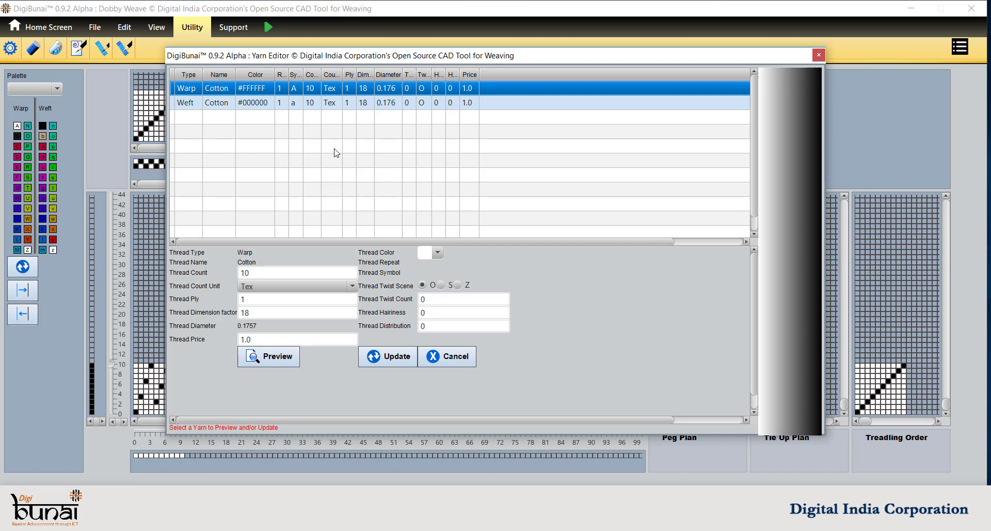
left_click(316, 103)
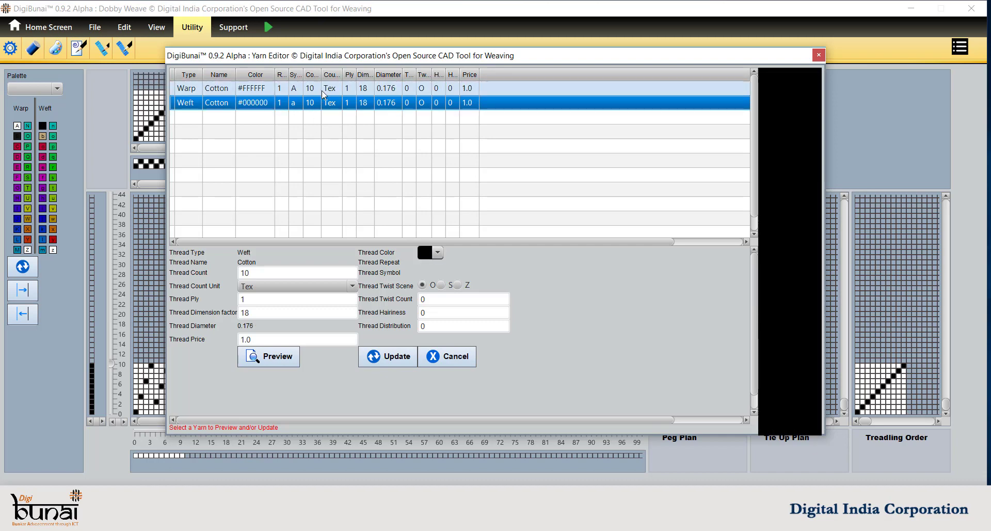
left_click(428, 253)
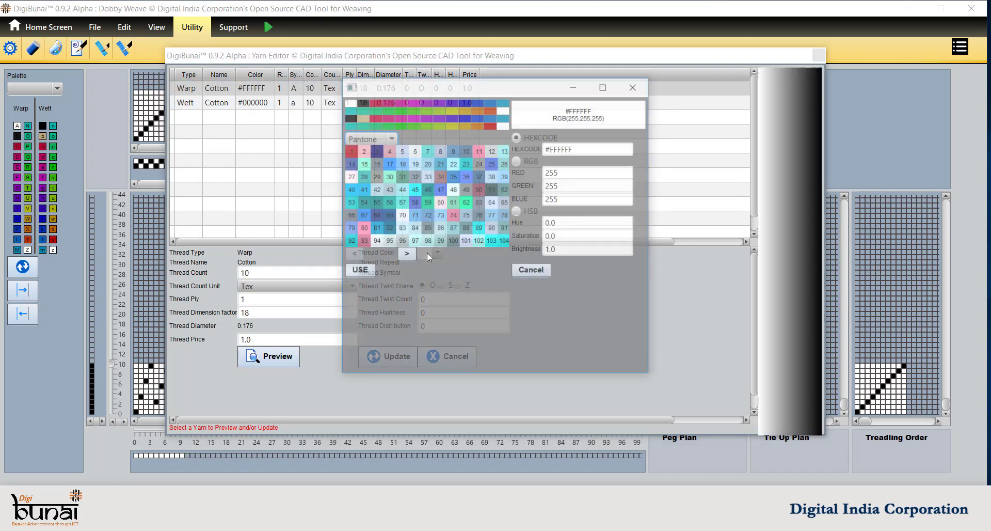
left_click(453, 215)
left_click(360, 273)
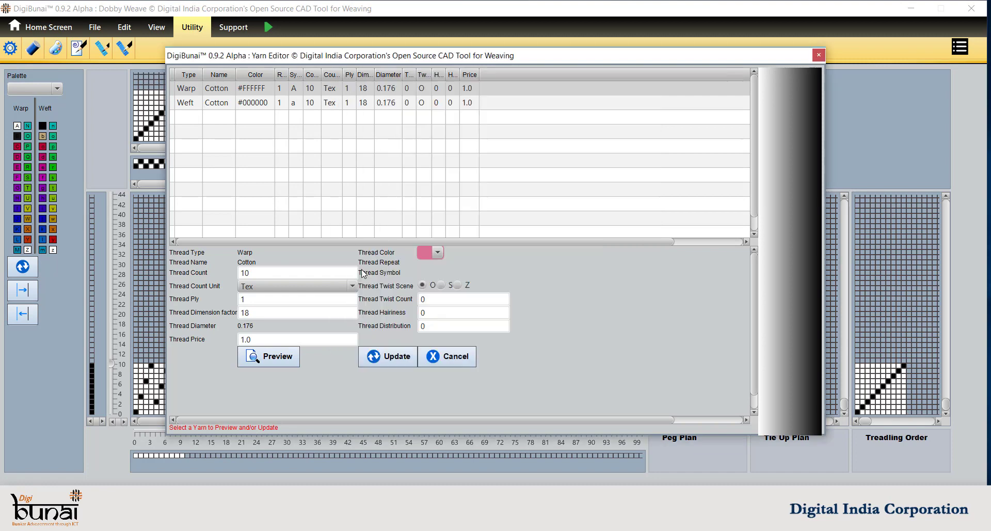
left_click(398, 361)
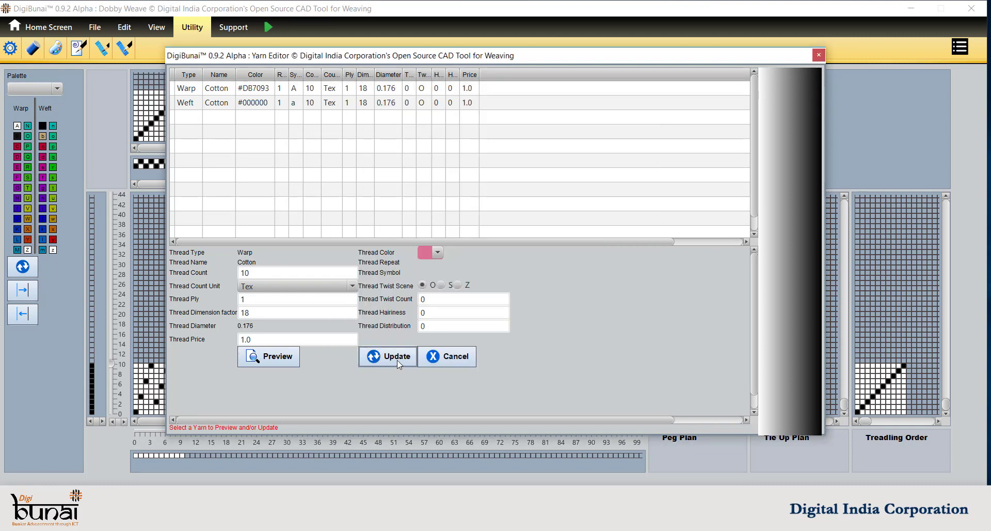
left_click(444, 355)
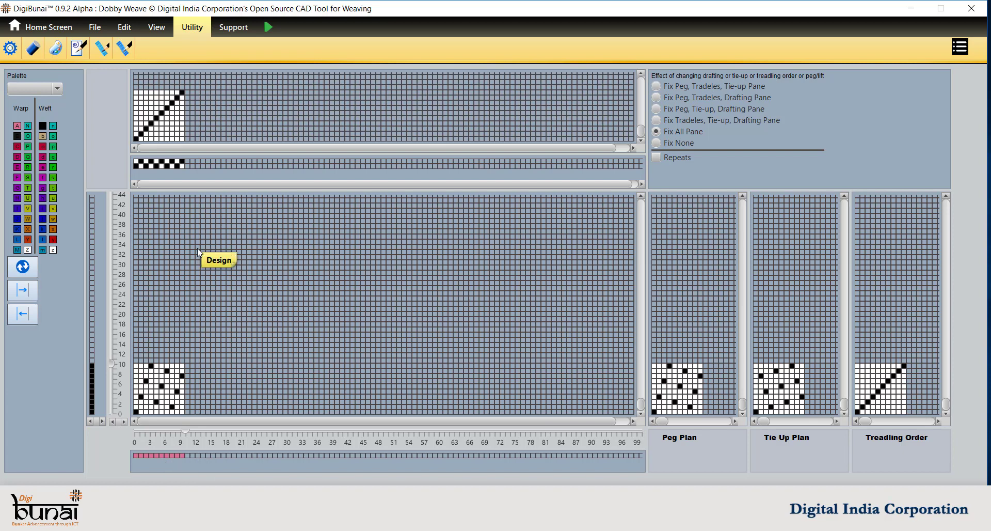
left_click(163, 30)
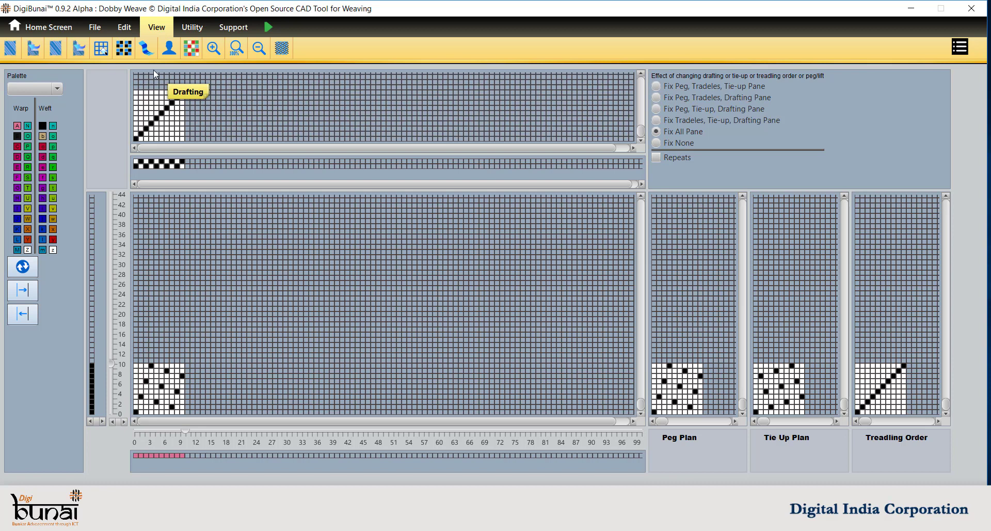
left_click(128, 54)
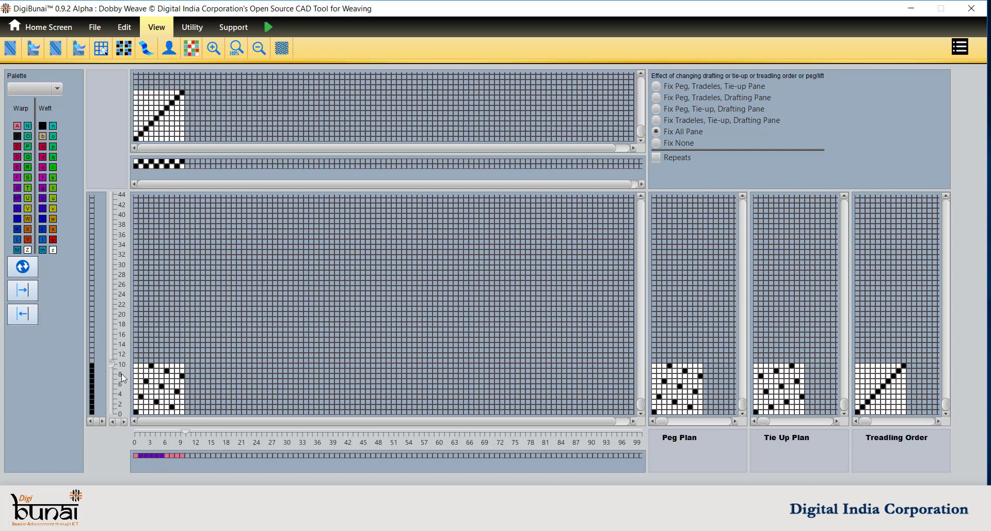
left_click_drag(91, 364, 91, 387)
left_click(11, 49)
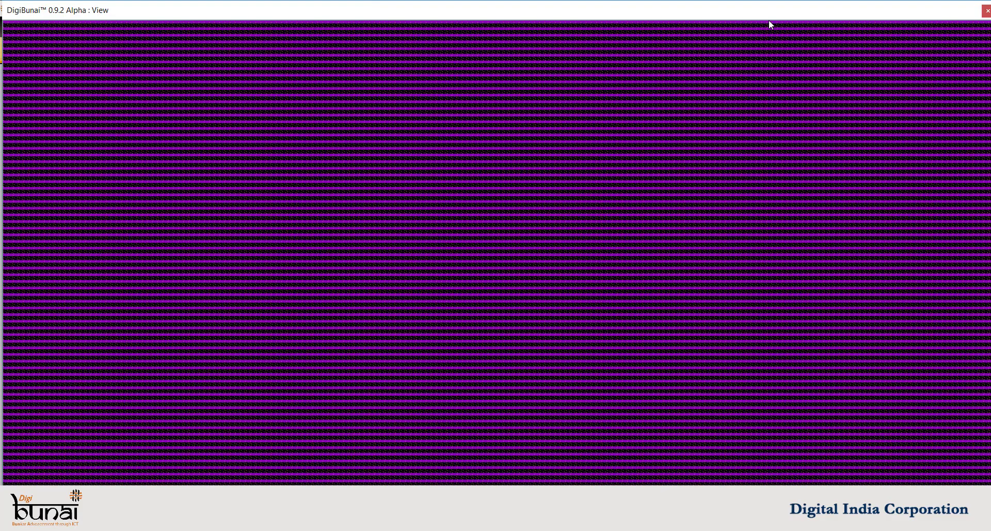
left_click(987, 10)
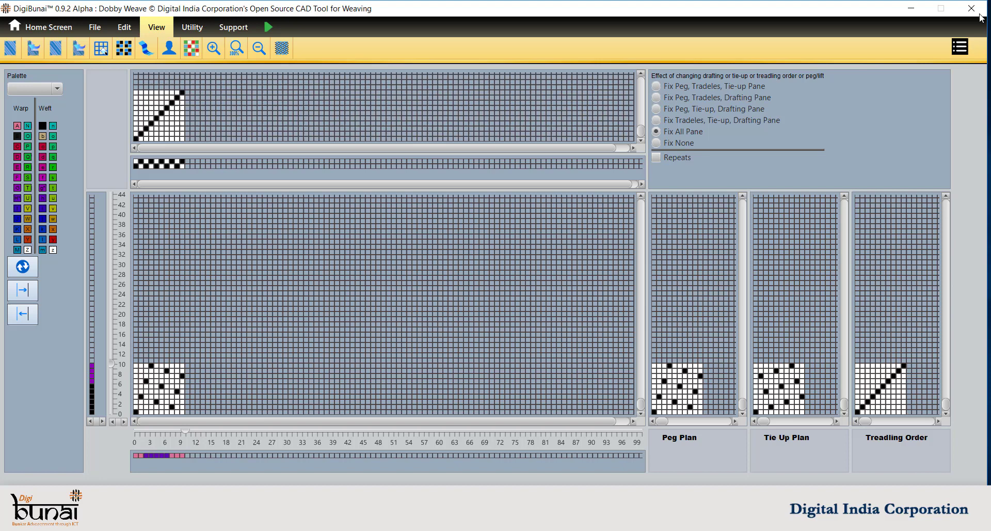
left_click(39, 49)
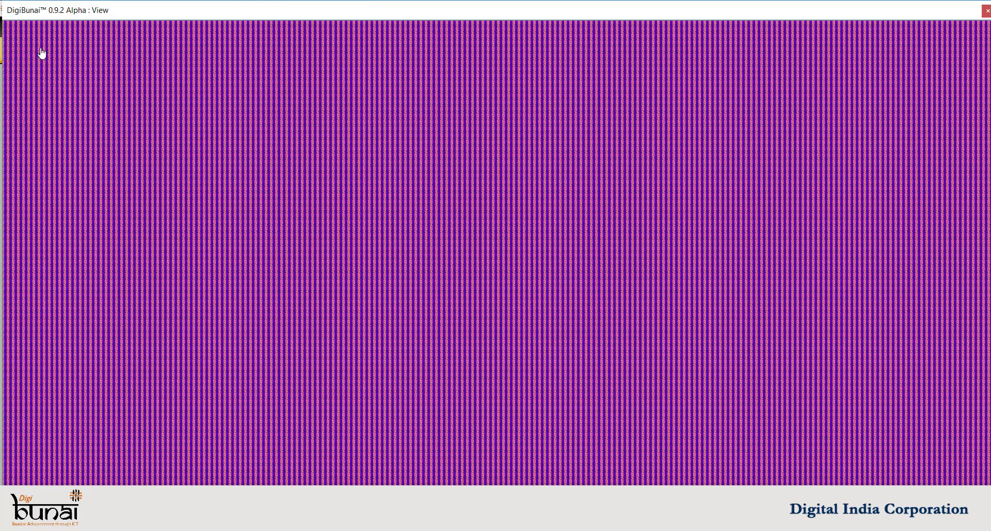
left_click(987, 11)
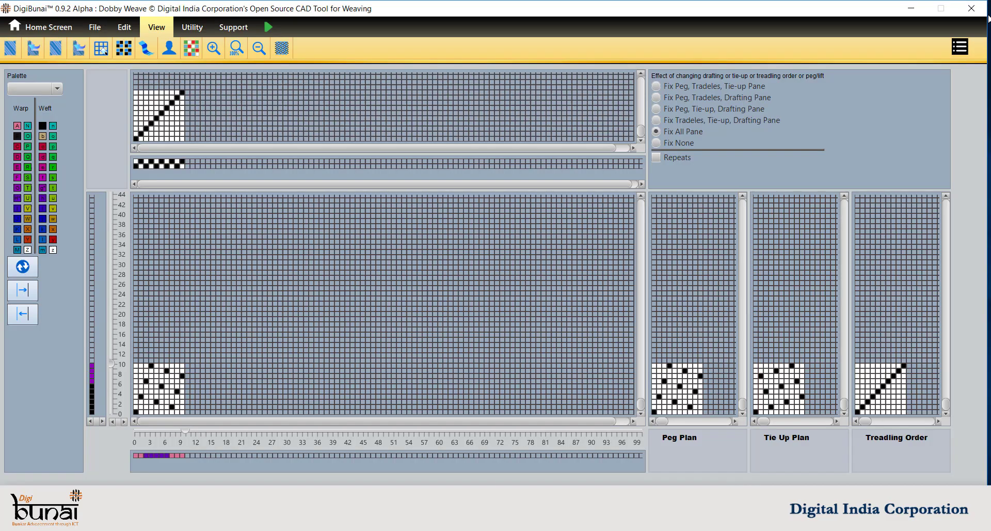
left_click(56, 56)
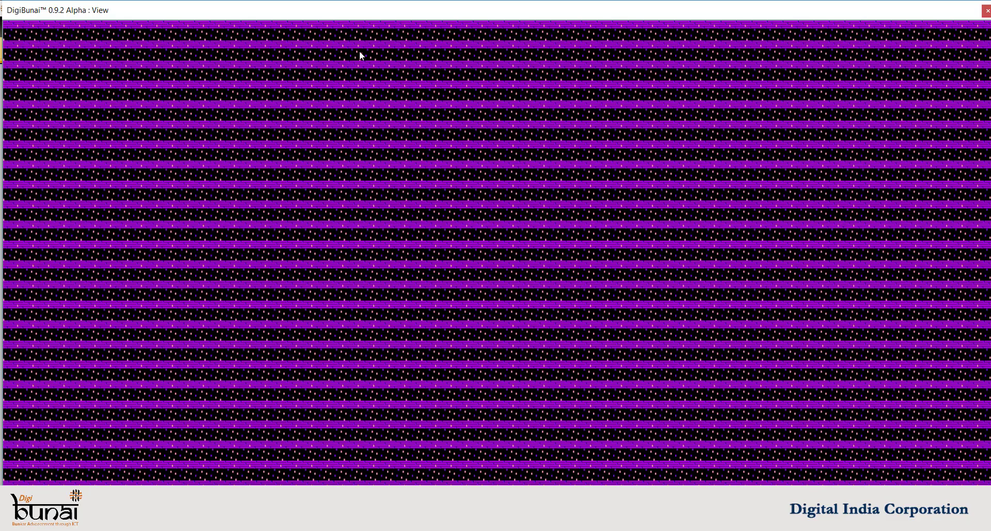
left_click(987, 11)
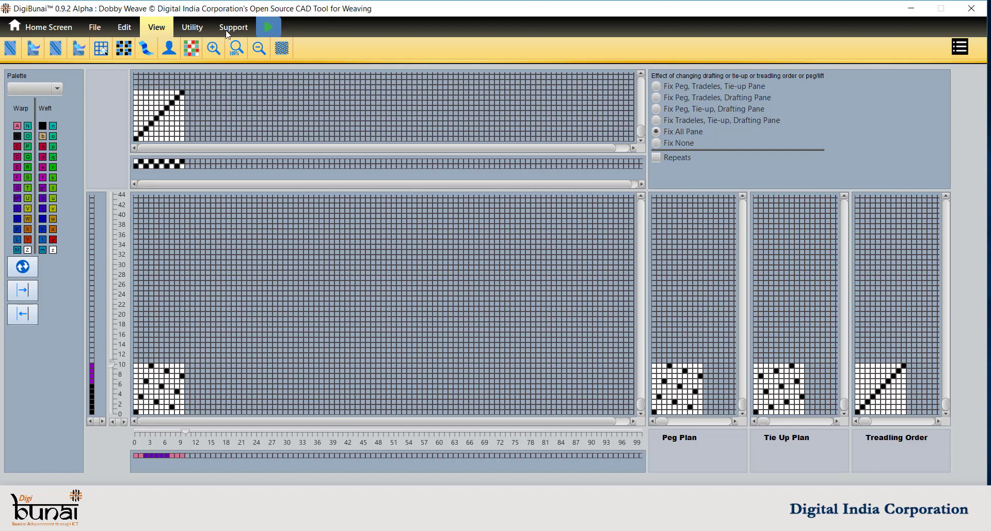
left_click(75, 48)
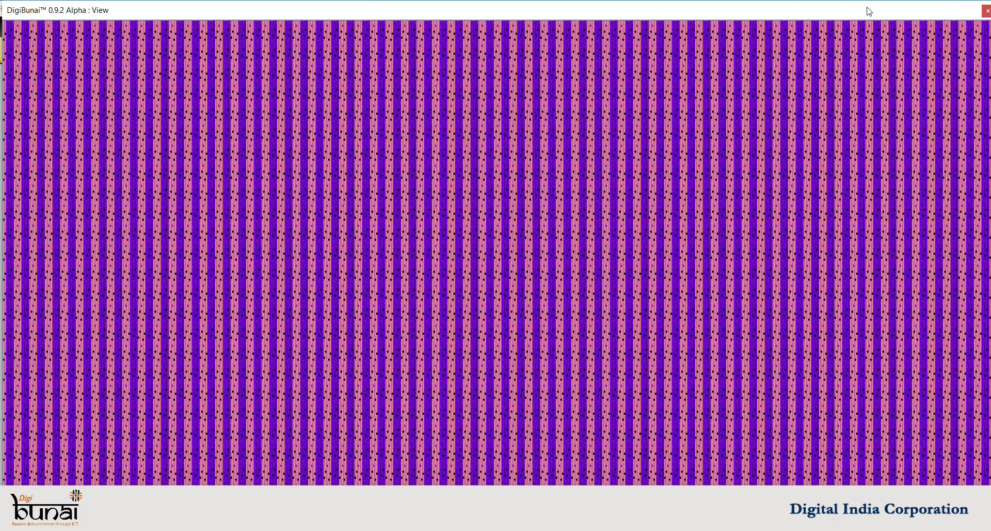
left_click(987, 10)
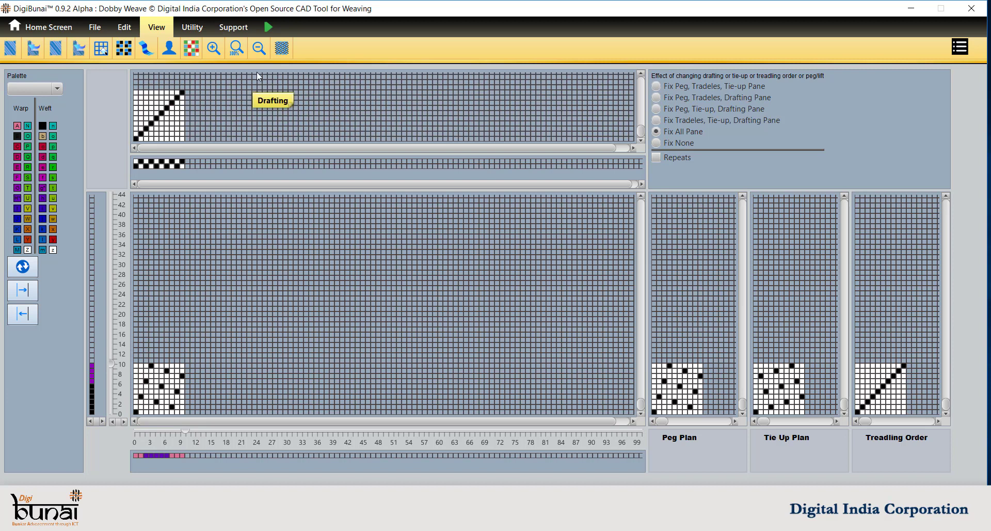
Step: Open the fabric simulation and save it privately as WEAVE390USER
left_click(270, 30)
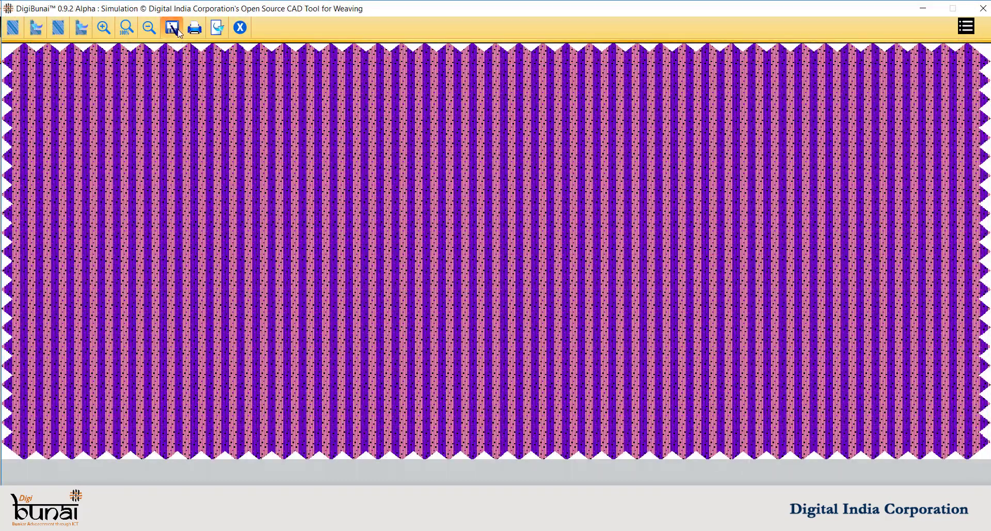
left_click(177, 30)
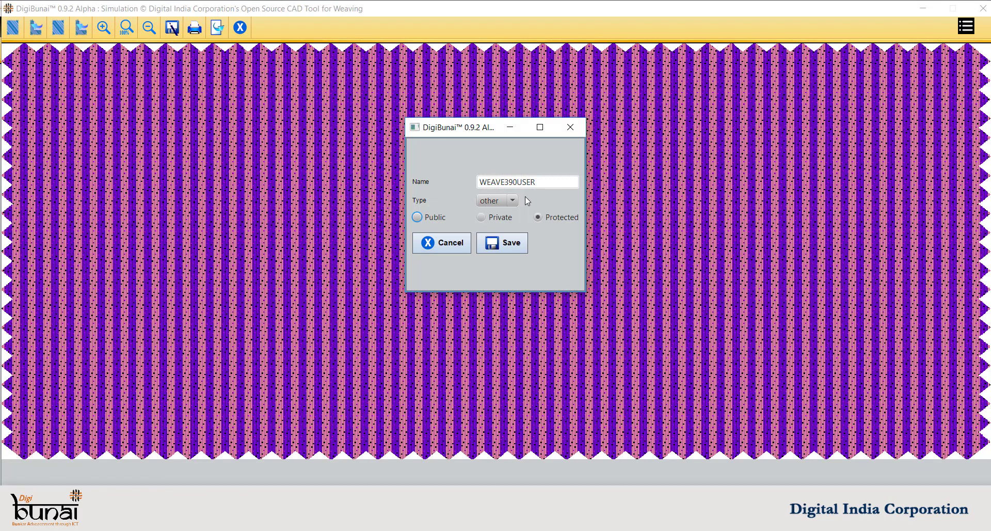
left_click(493, 216)
left_click(510, 244)
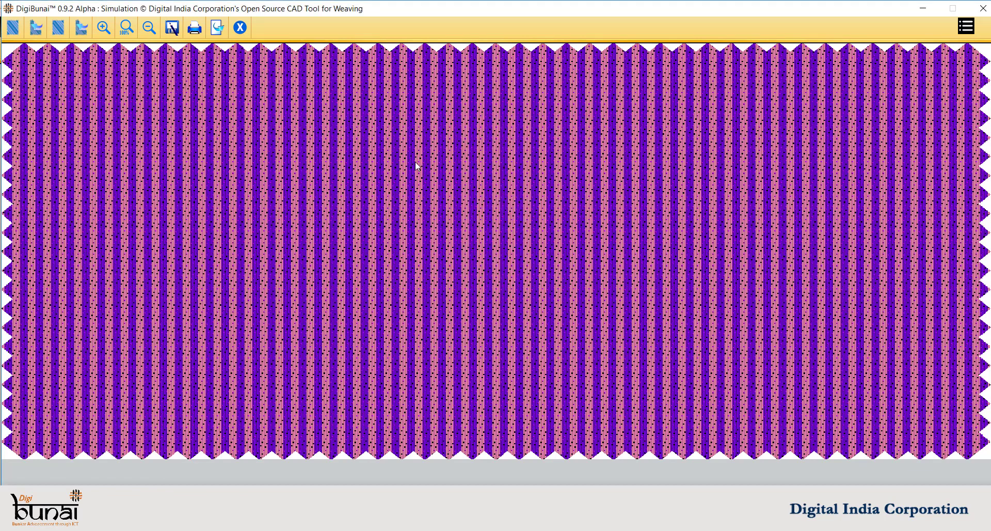
Step: Export the simulation as PNG 's' to the Desktop, print it, and close it
left_click(217, 29)
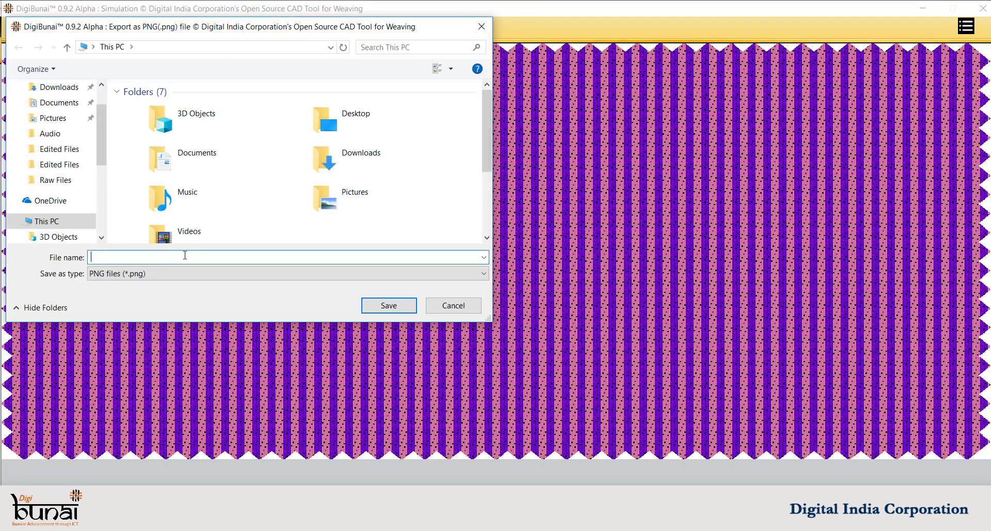
type("s")
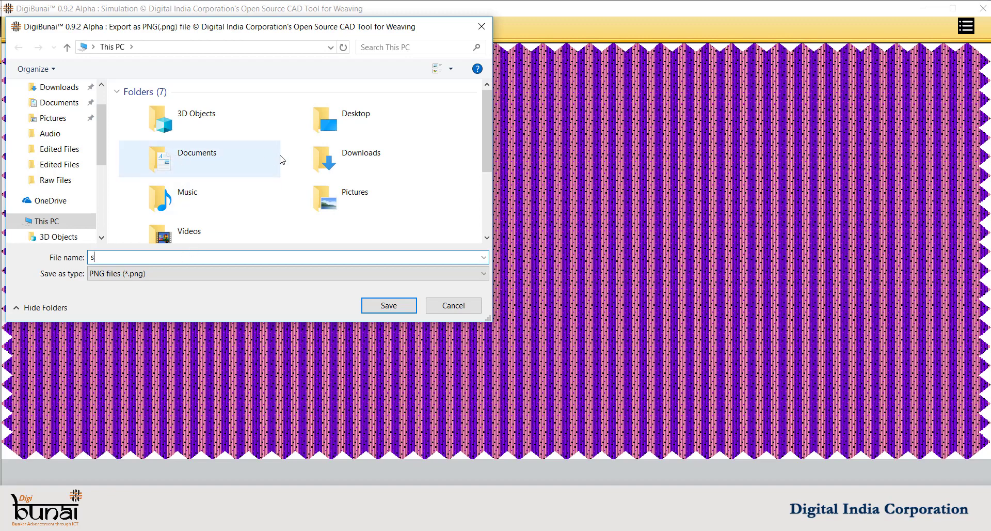
double_click(349, 124)
left_click(389, 306)
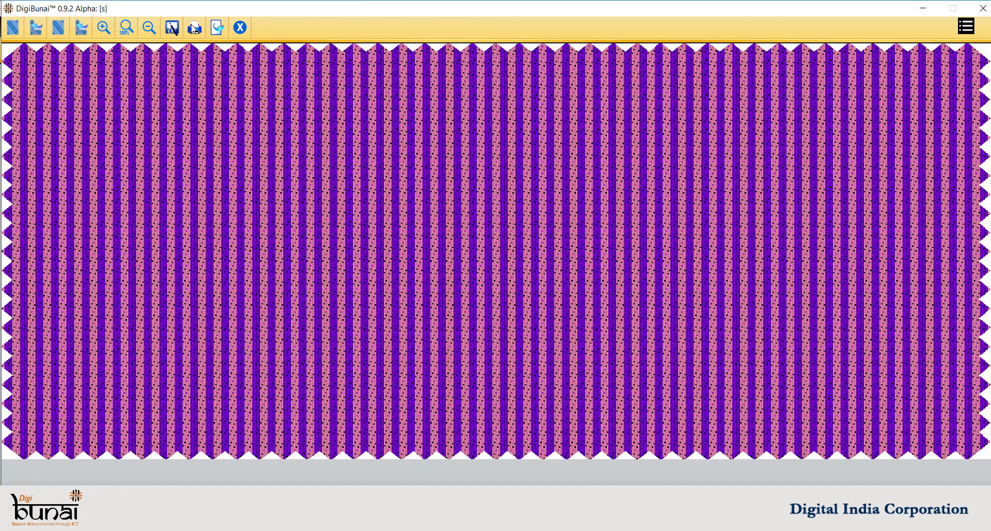
left_click(193, 29)
left_click(982, 15)
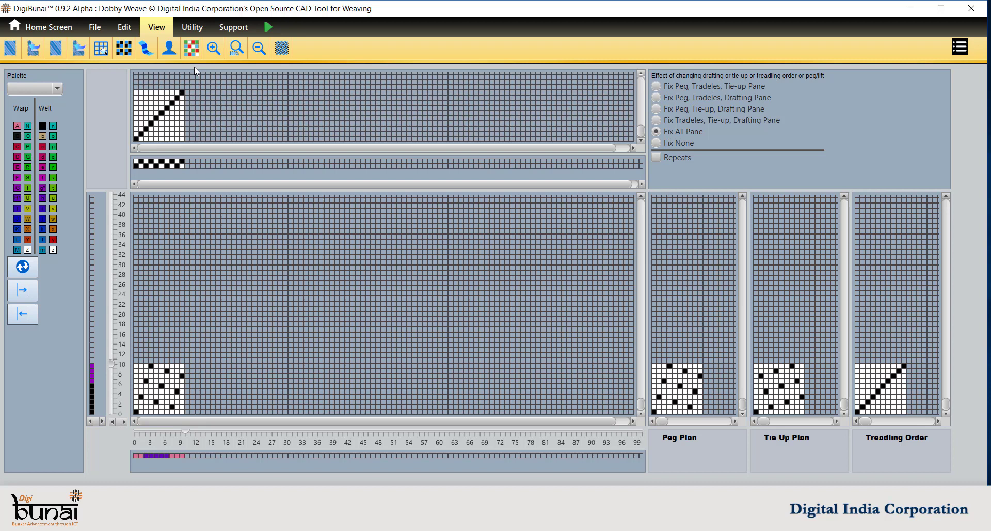
Step: Export the design to the Desktop as a WIF file named s2
left_click(98, 30)
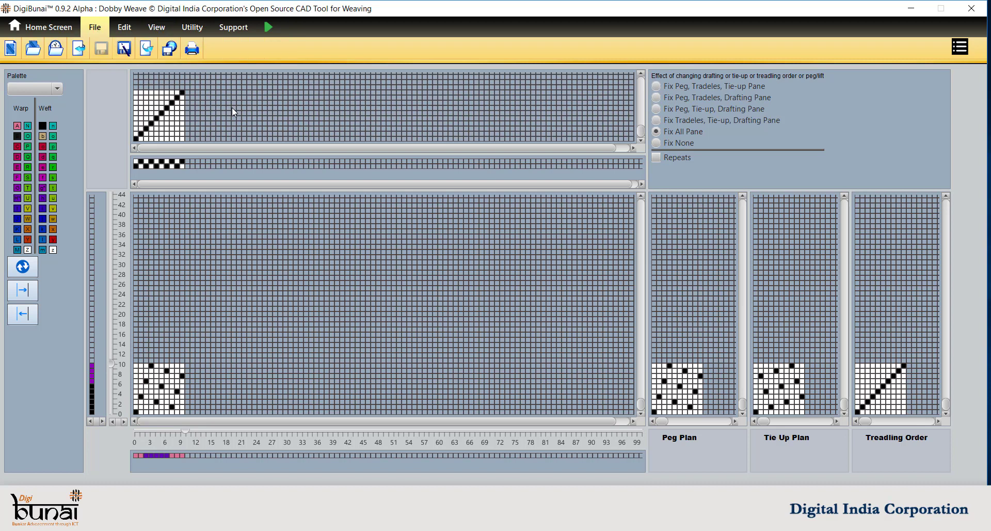
left_click(147, 58)
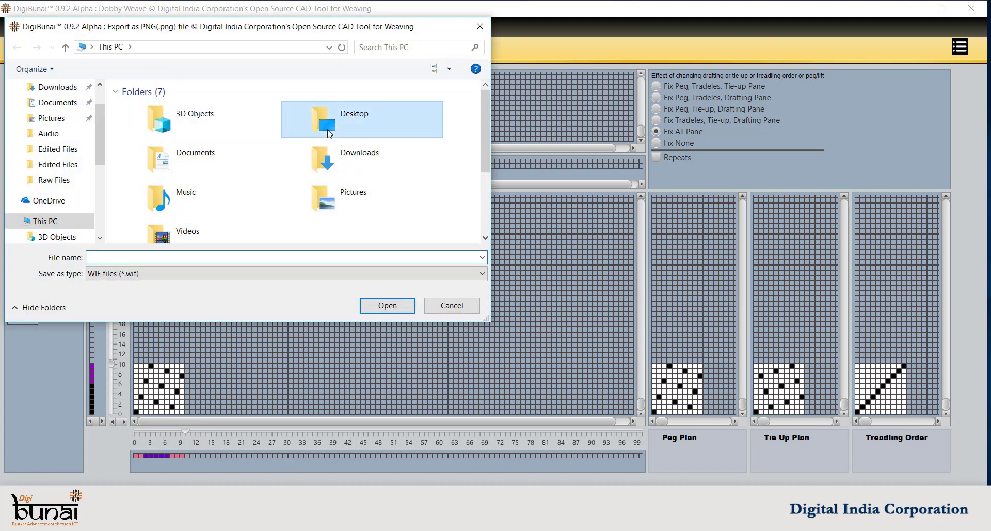
double_click(329, 134)
left_click(215, 257)
type("s")
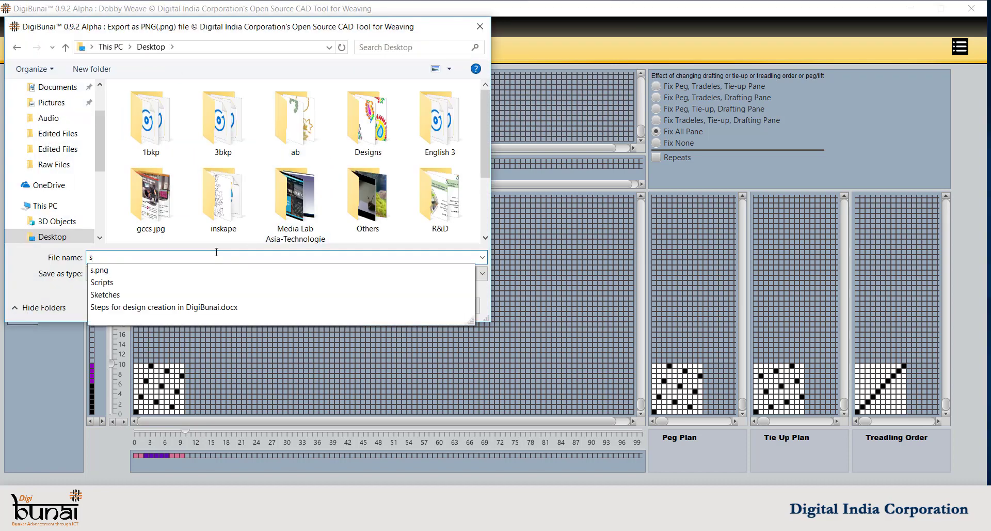
type("2")
left_click(388, 304)
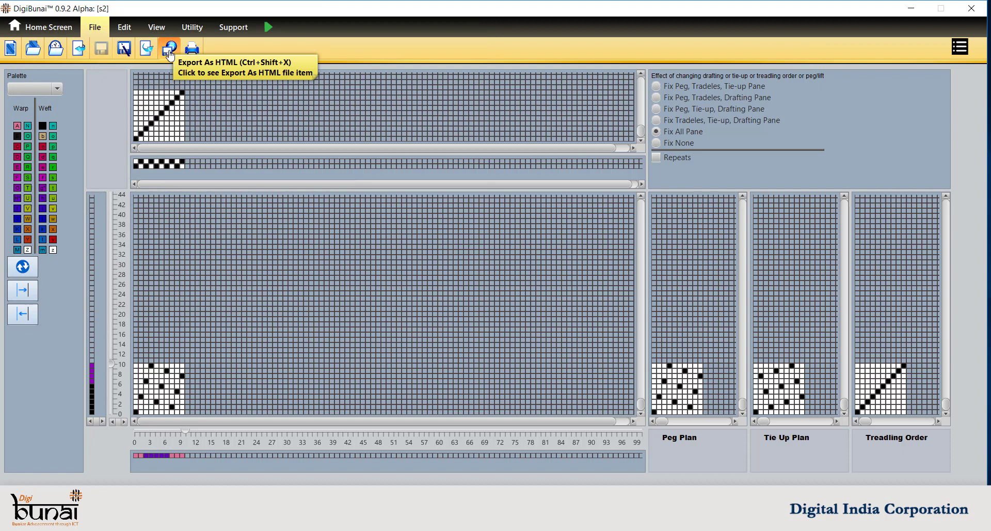
Step: Export the design to the Desktop as HTML named s3
left_click(169, 50)
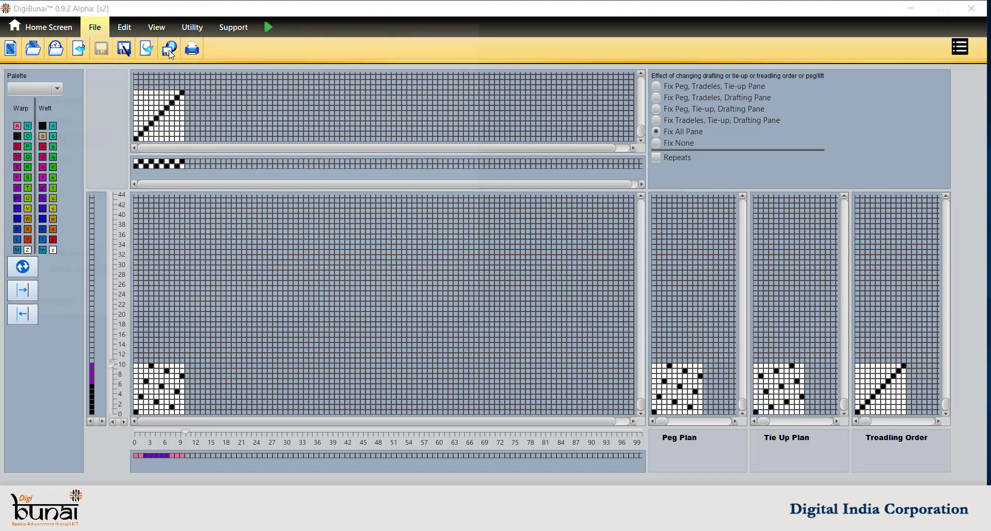
double_click(359, 128)
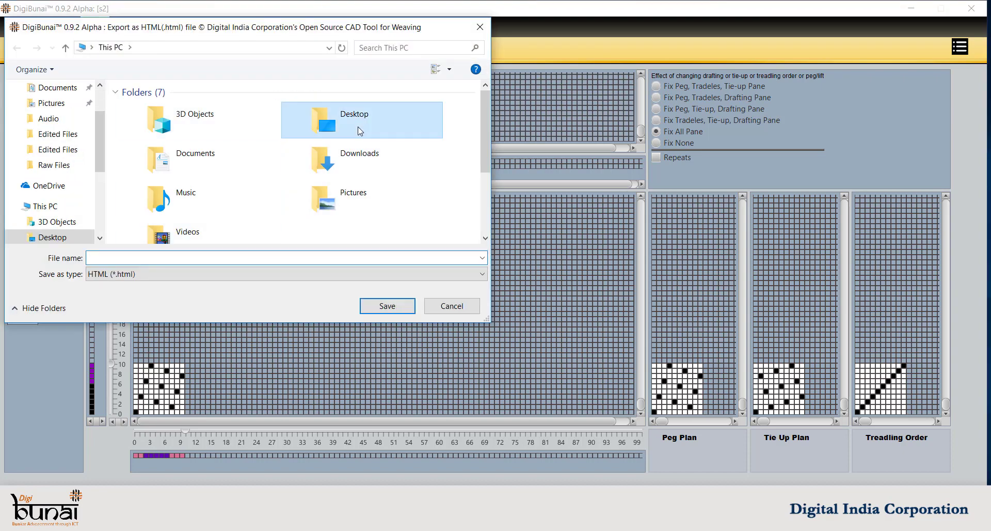
type("s")
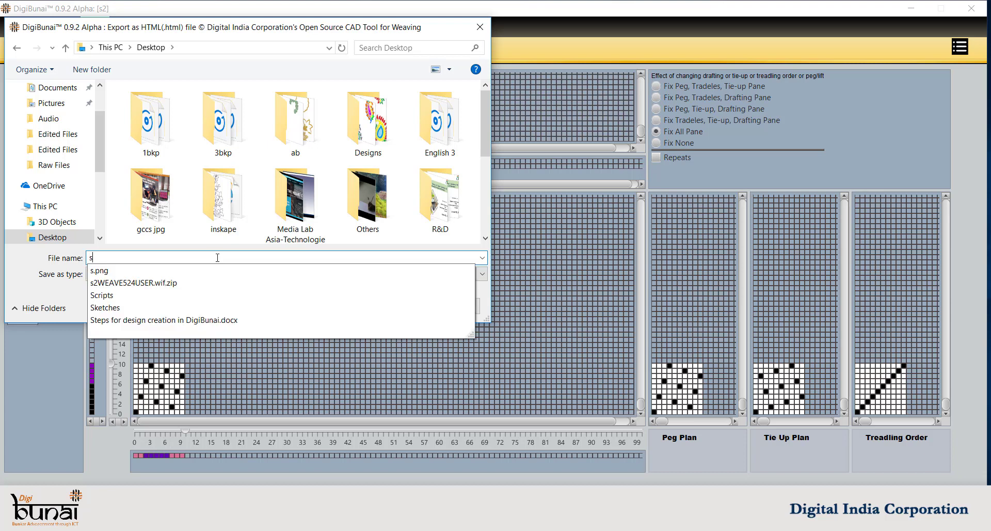
type("3")
left_click(398, 310)
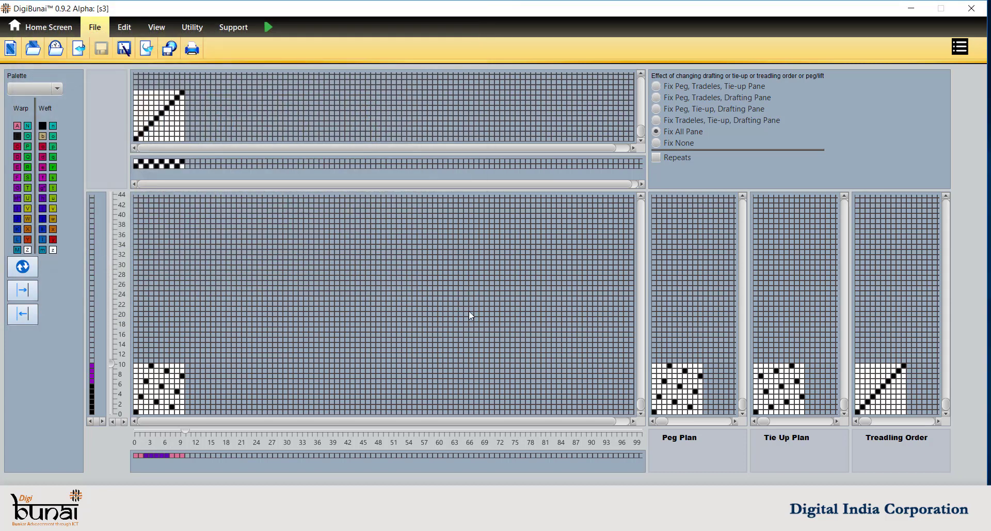
Step: Import s2WEAVE524USER.wif from the Desktop, then print the design
left_click(79, 49)
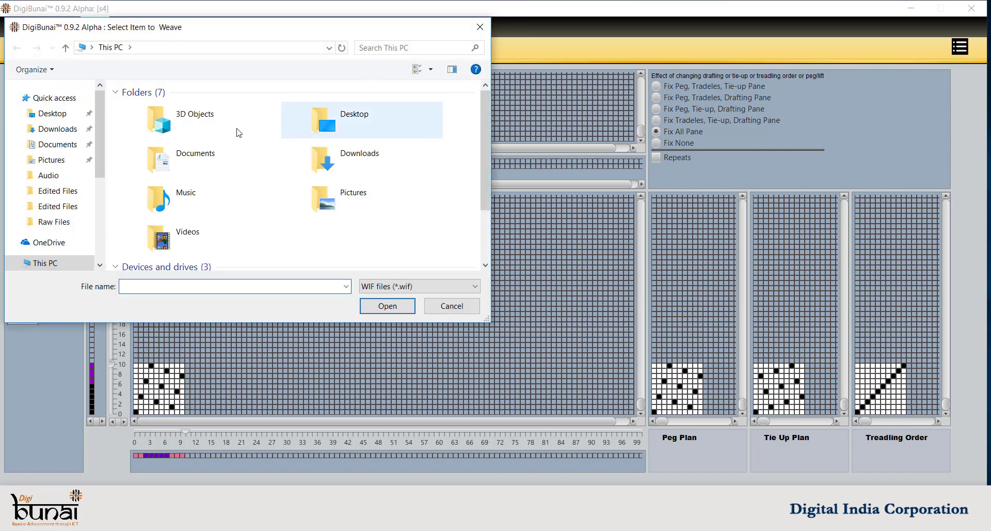
double_click(349, 124)
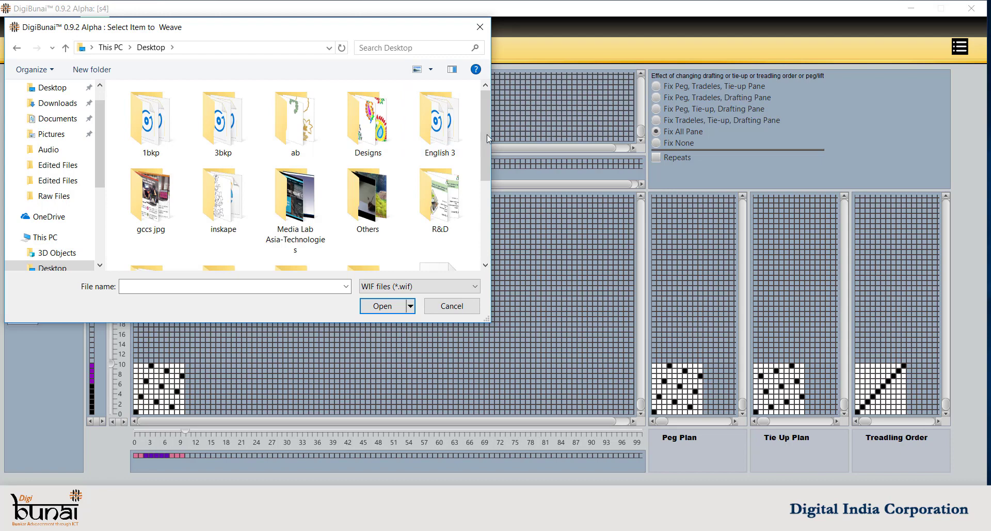
left_click_drag(487, 134, 488, 223)
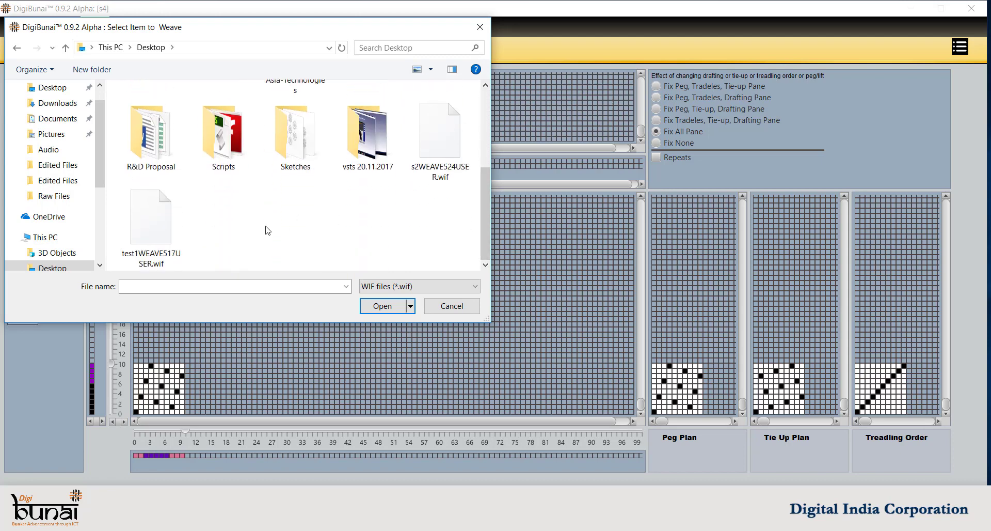
left_click(441, 165)
left_click(387, 306)
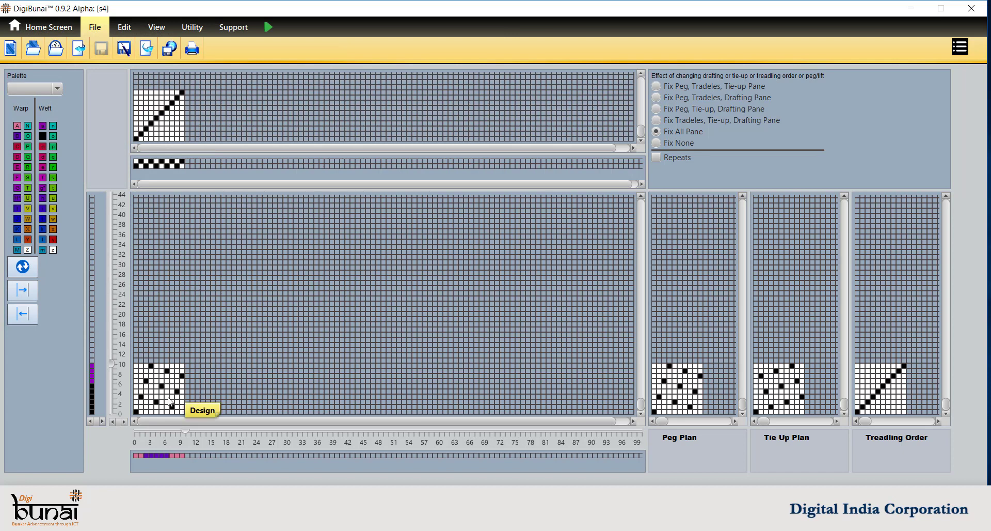
left_click(190, 56)
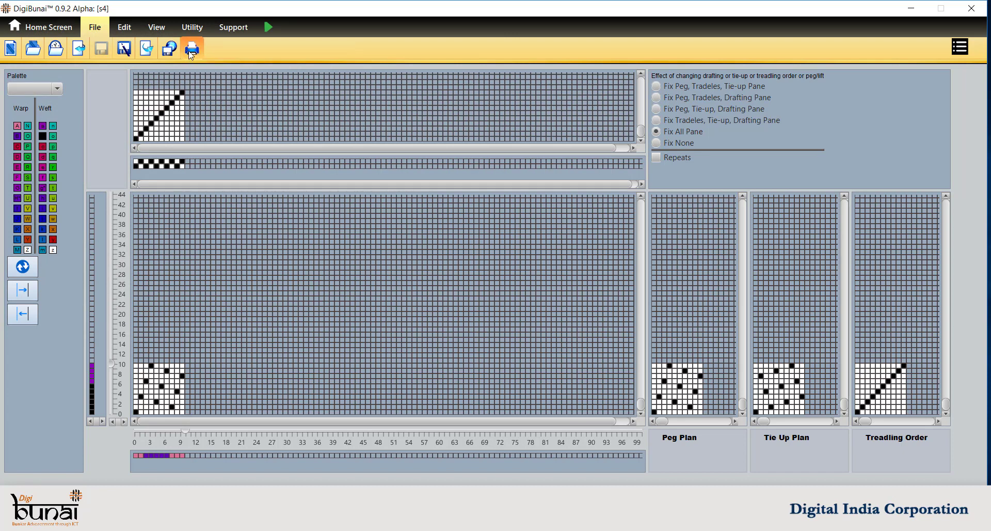